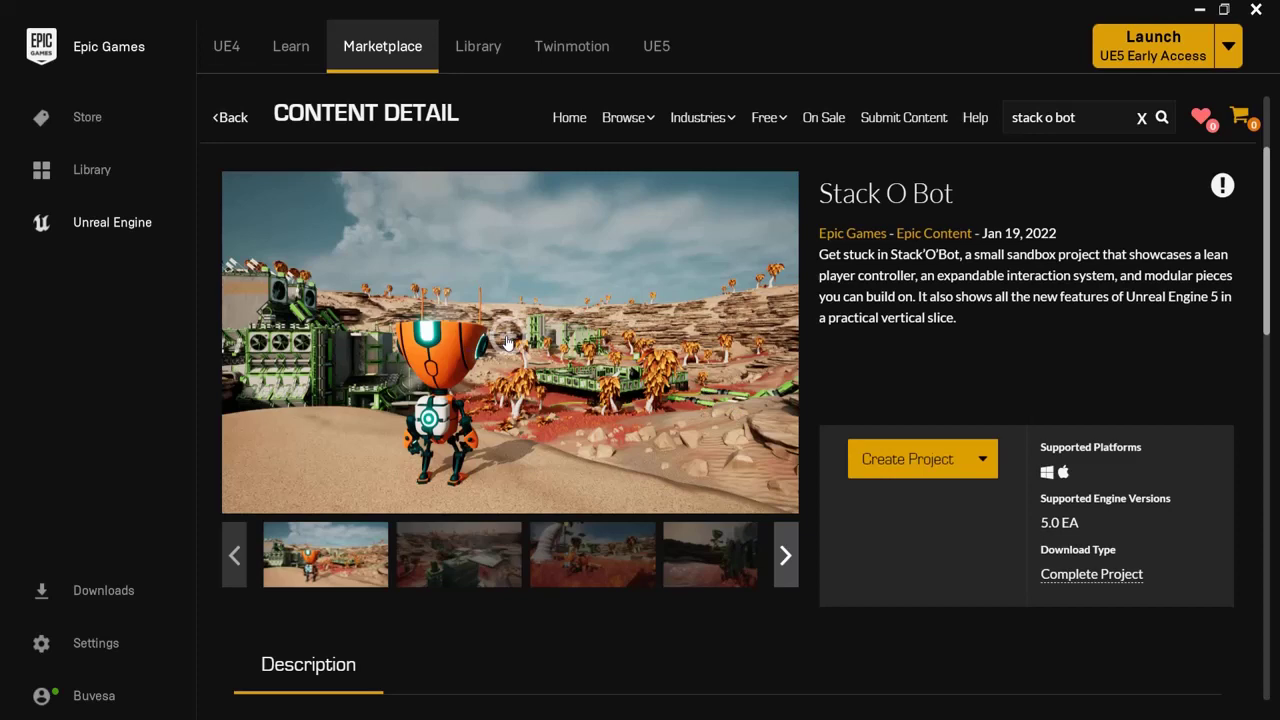
Browse through the preview images on the Stack O Bot marketplace page.
{"action": "left_click", "coordinate": [462, 562]}
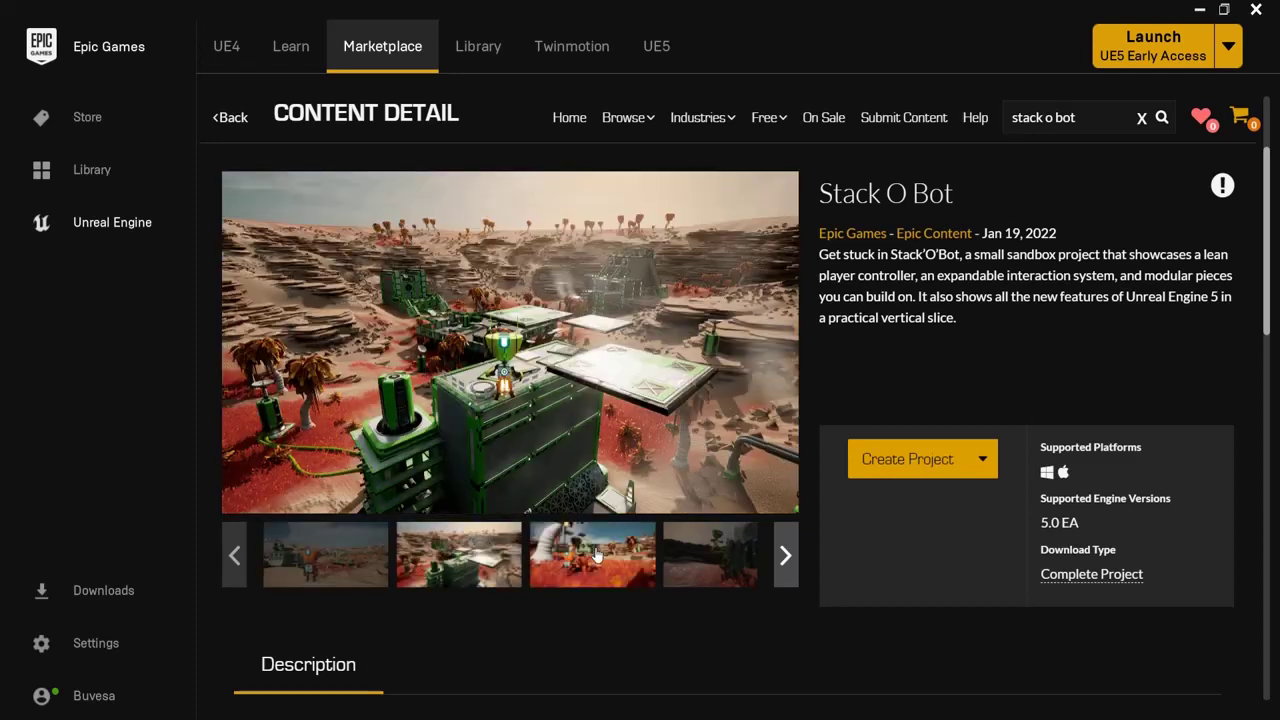
{"action": "left_click", "coordinate": [595, 564]}
{"action": "left_click", "coordinate": [717, 566]}
{"action": "left_click", "coordinate": [788, 560]}
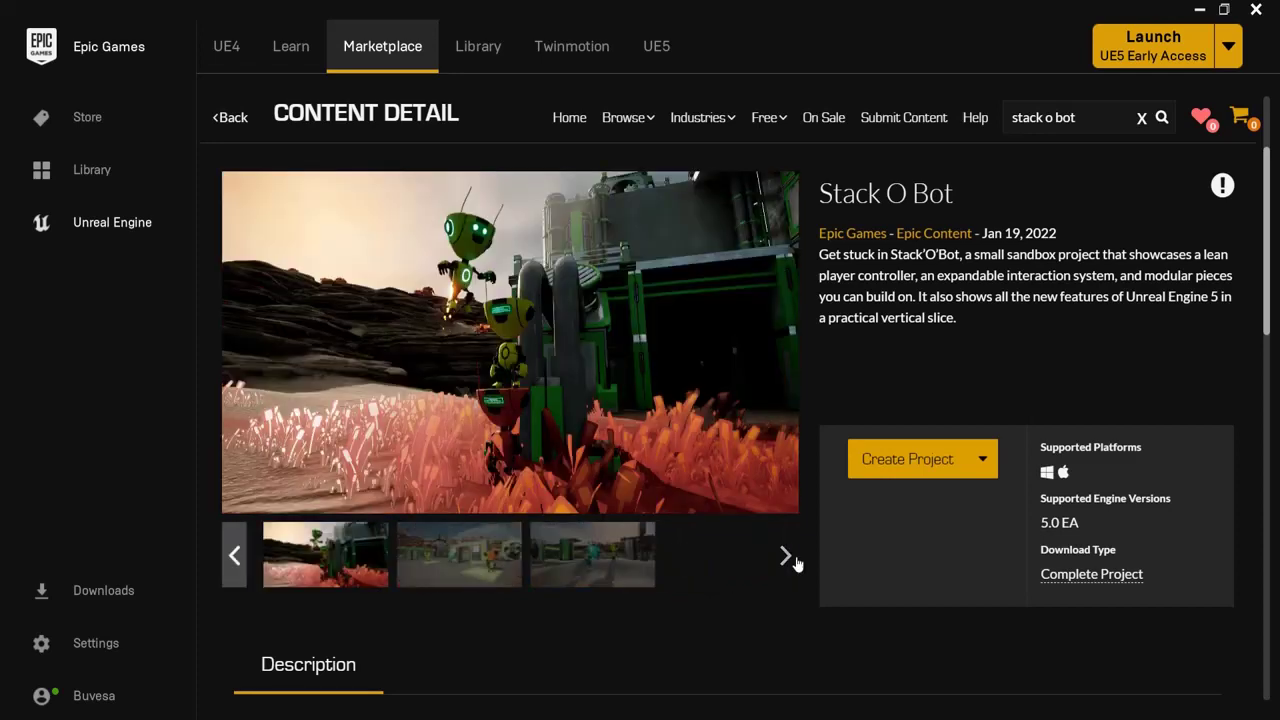
{"action": "left_click", "coordinate": [433, 557]}
{"action": "left_click", "coordinate": [590, 580]}
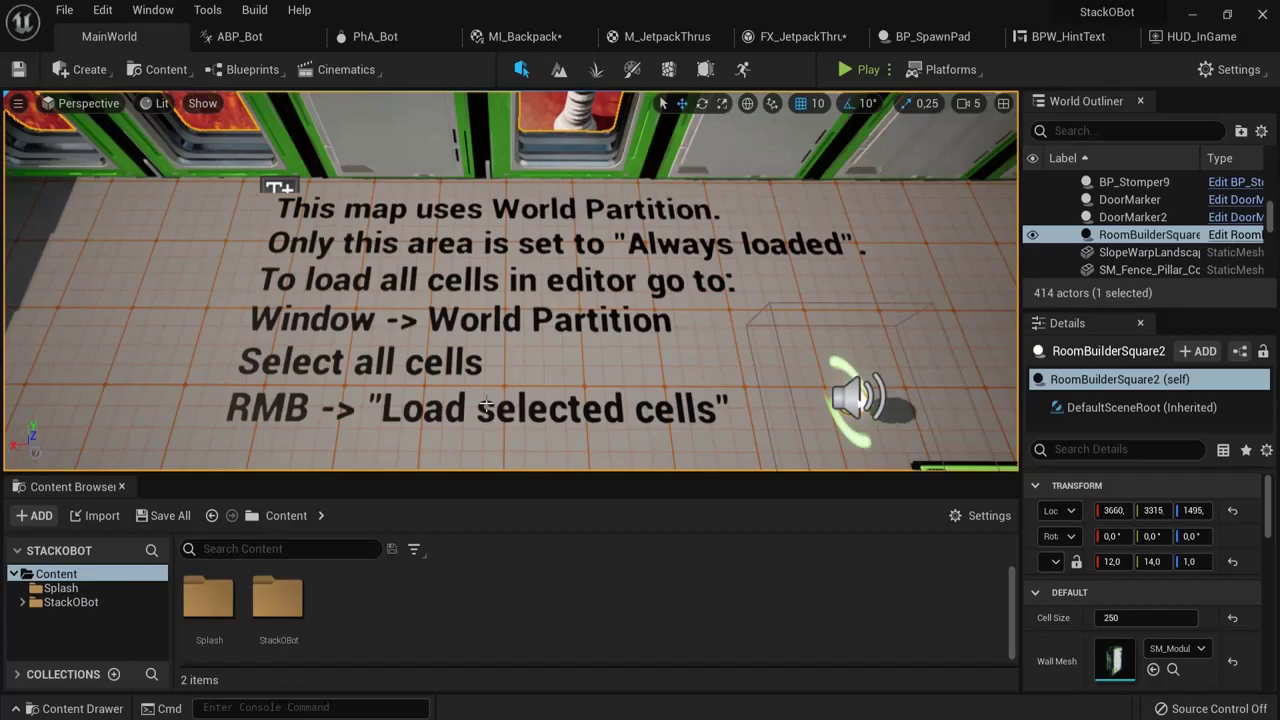
Select all cells of the map in World Partition and load the selected cells.
{"action": "key", "text": "s"}
{"action": "right_click_drag", "start_coordinate": [360, 236], "coordinate": [560, 77]}
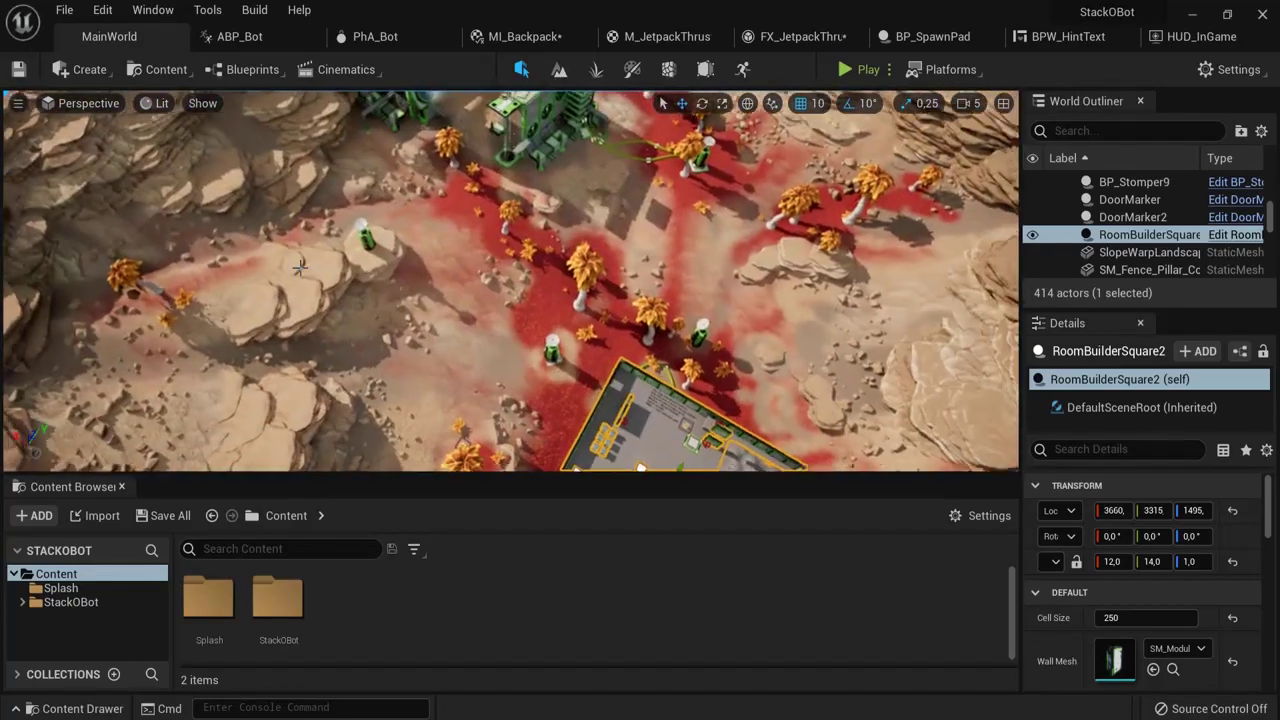
{"action": "left_click", "coordinate": [150, 10]}
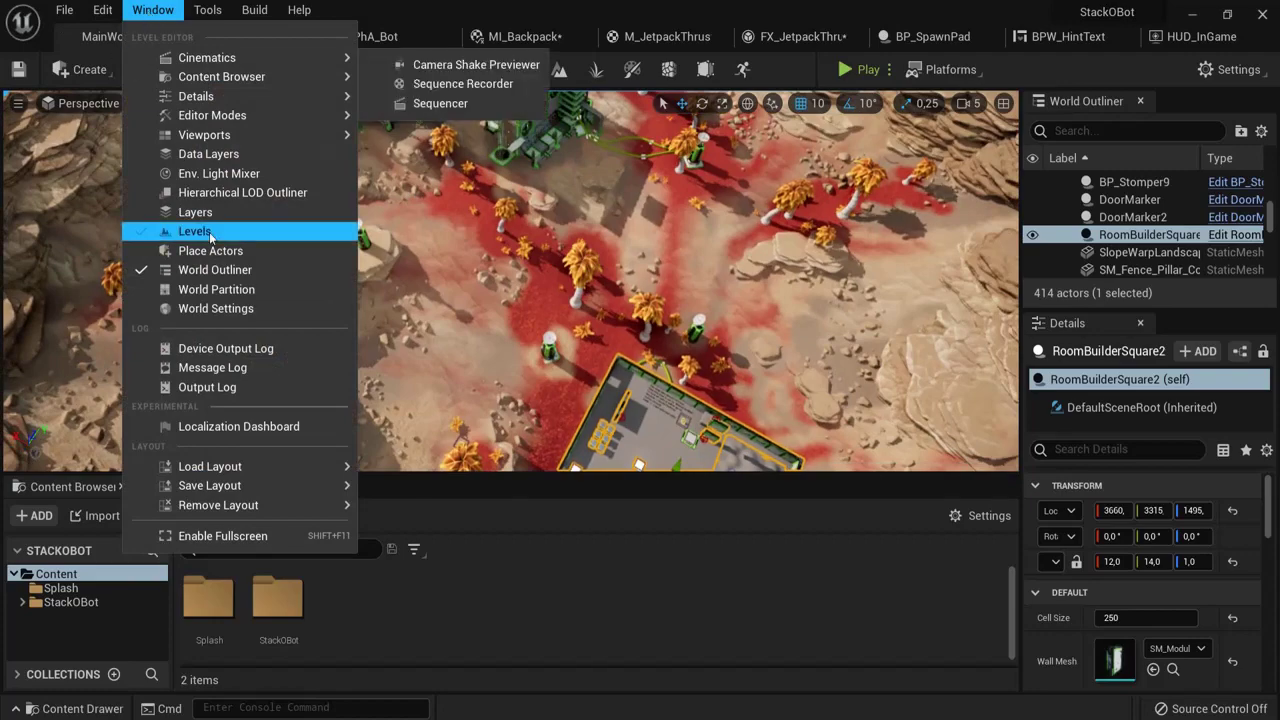
{"action": "left_click", "coordinate": [215, 289]}
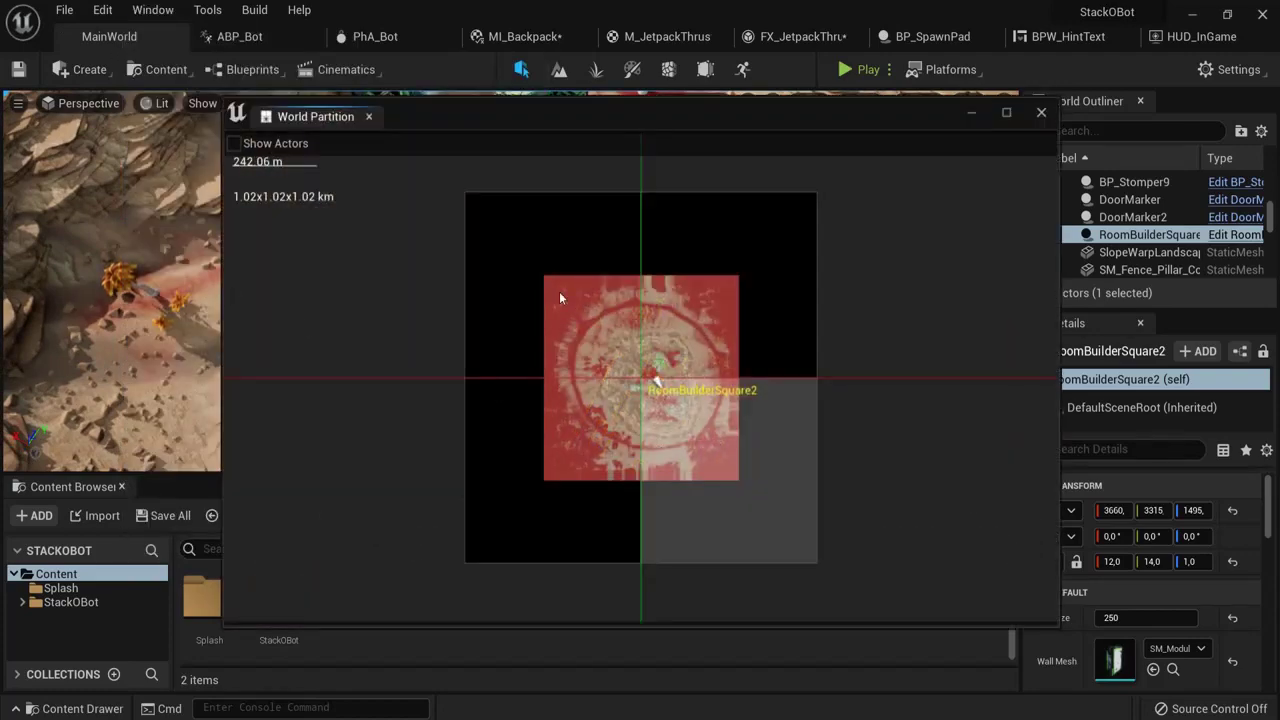
{"action": "left_click_drag", "start_coordinate": [559, 291], "coordinate": [731, 459]}
{"action": "right_click", "coordinate": [675, 328]}
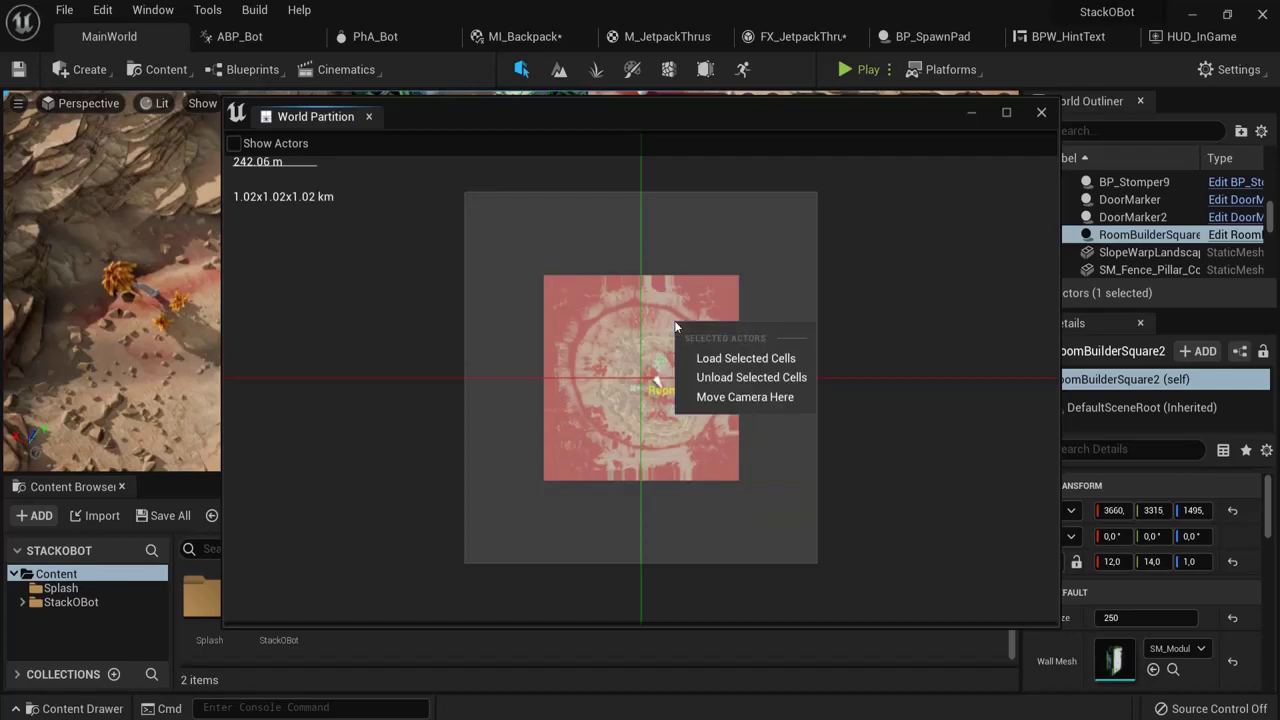
{"action": "left_click", "coordinate": [711, 360]}
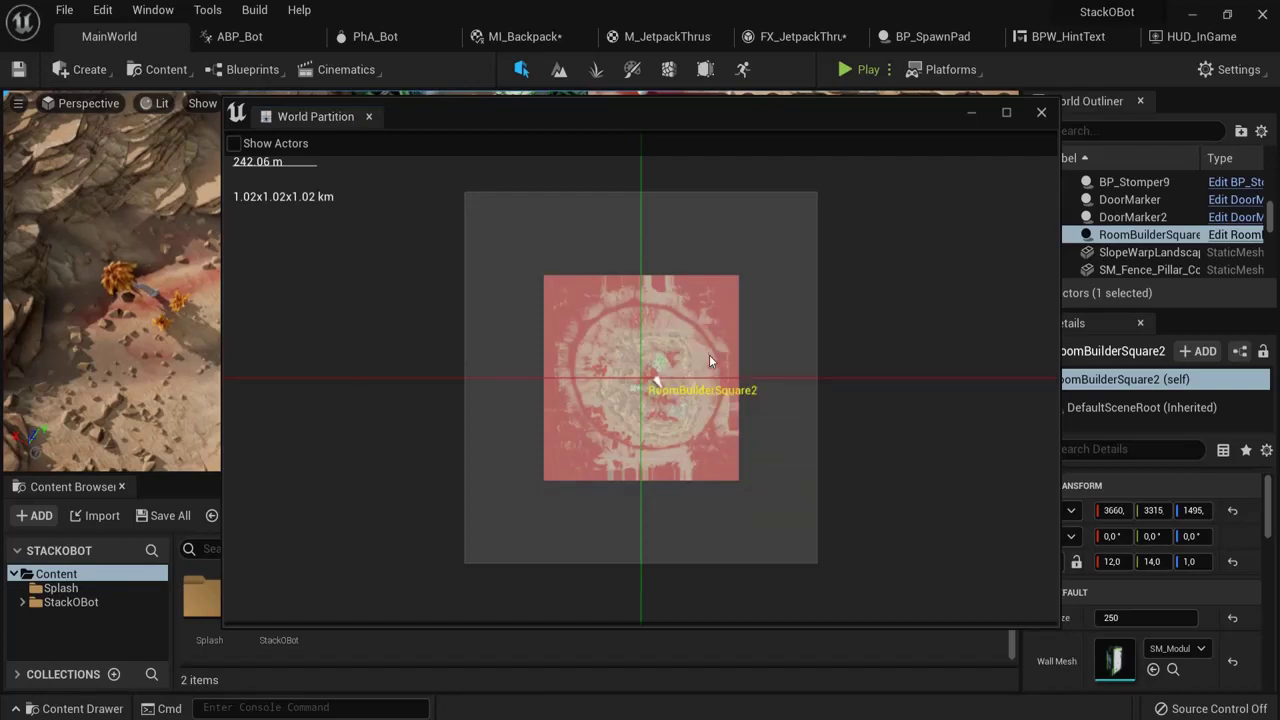
{"action": "left_click", "coordinate": [1041, 112]}
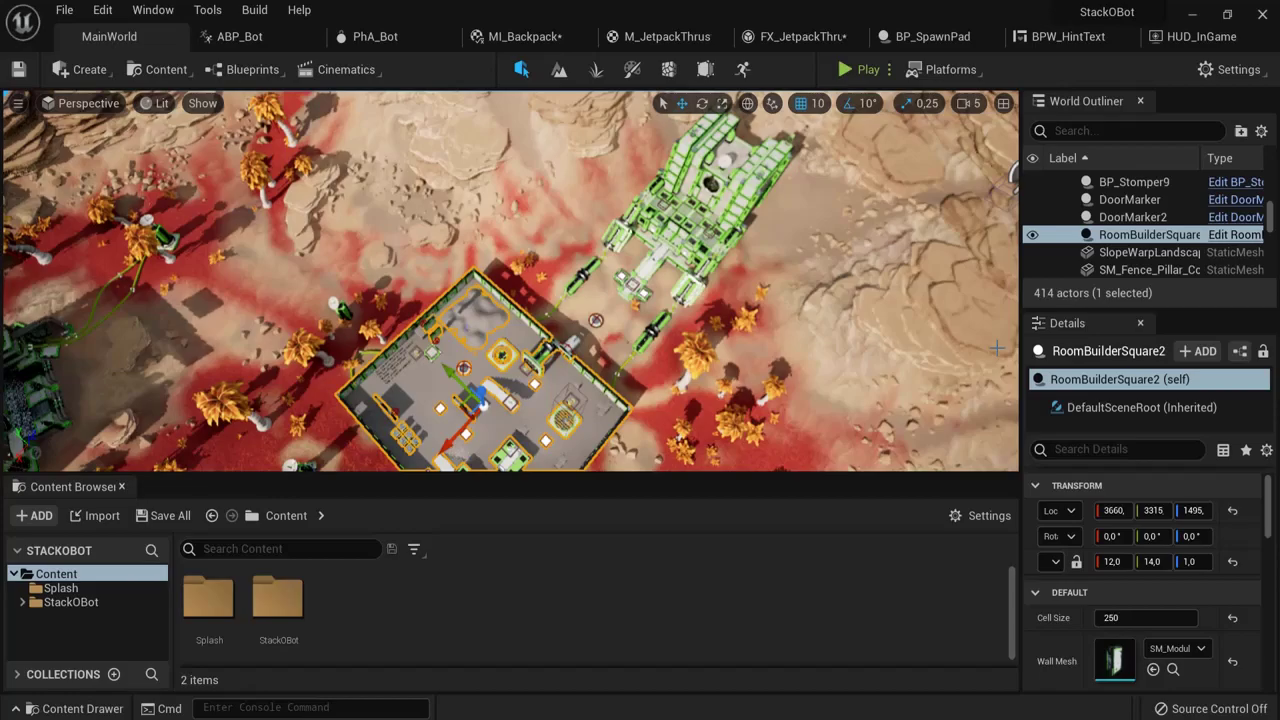
Survey the loaded landscape and structures around the room from above.
{"action": "right_click_drag", "start_coordinate": [997, 348], "coordinate": [594, 381]}
{"action": "key", "text": "w"}
{"action": "key", "text": "s"}
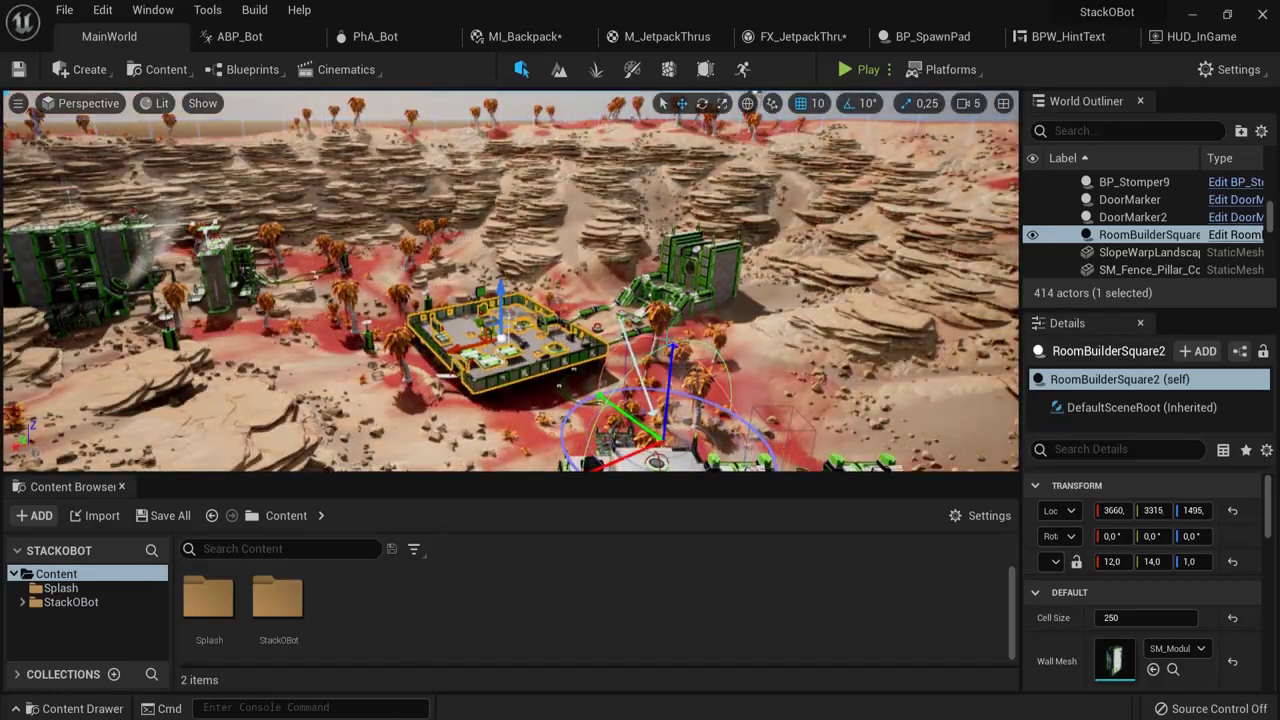
{"action": "left_click", "coordinate": [668, 330]}
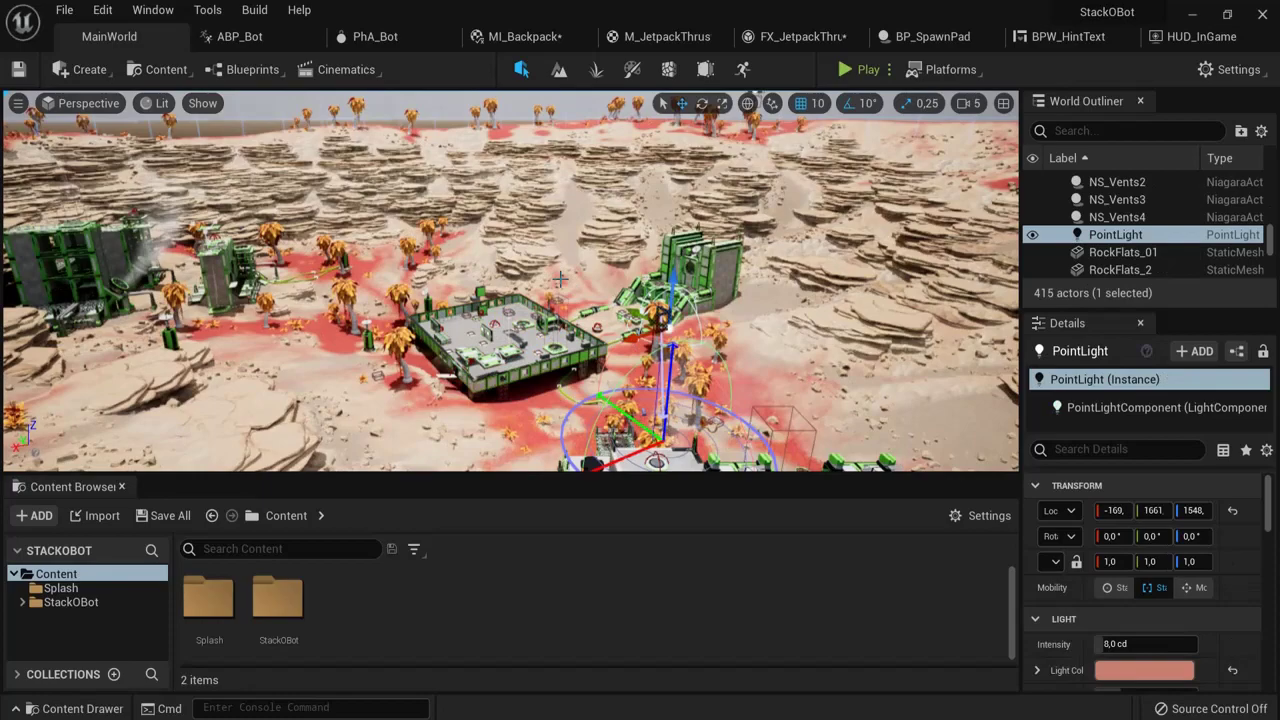
{"action": "key", "text": "ctrl+z"}
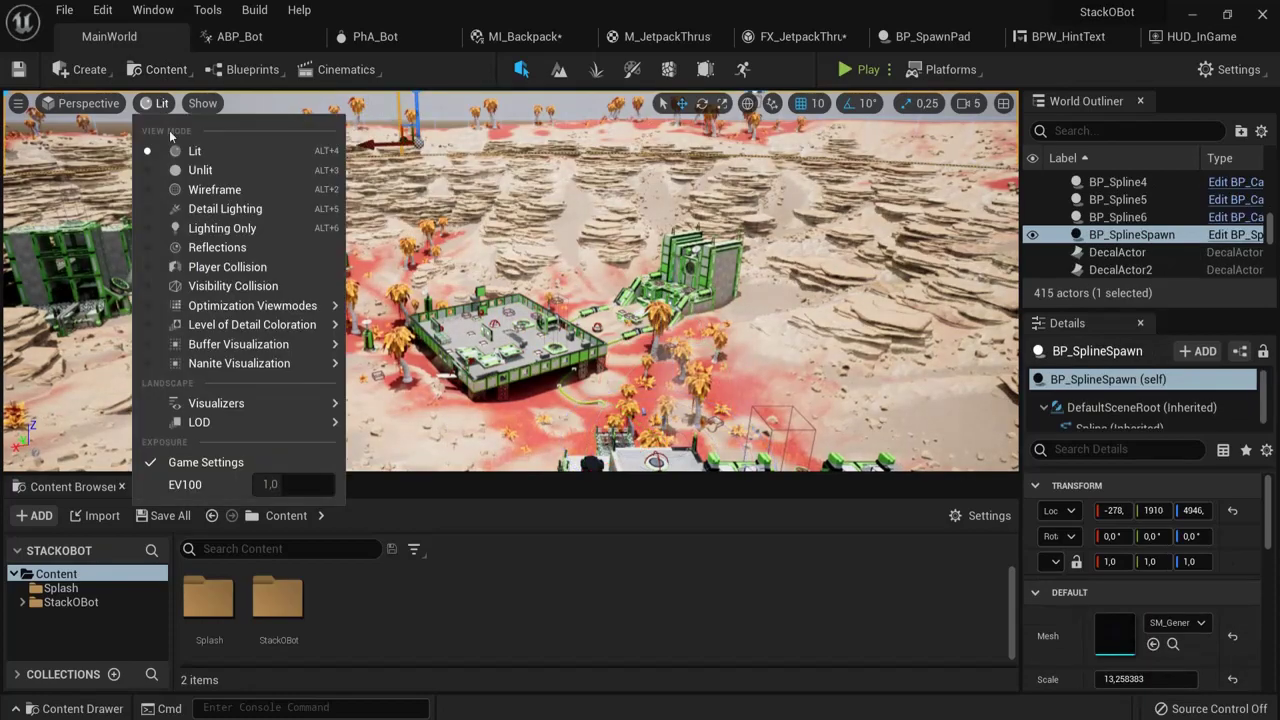
Display the level in the Nanite Triangles visualization and examine the meshes close up and from afar.
{"action": "mouse_move", "coordinate": [256, 372]}
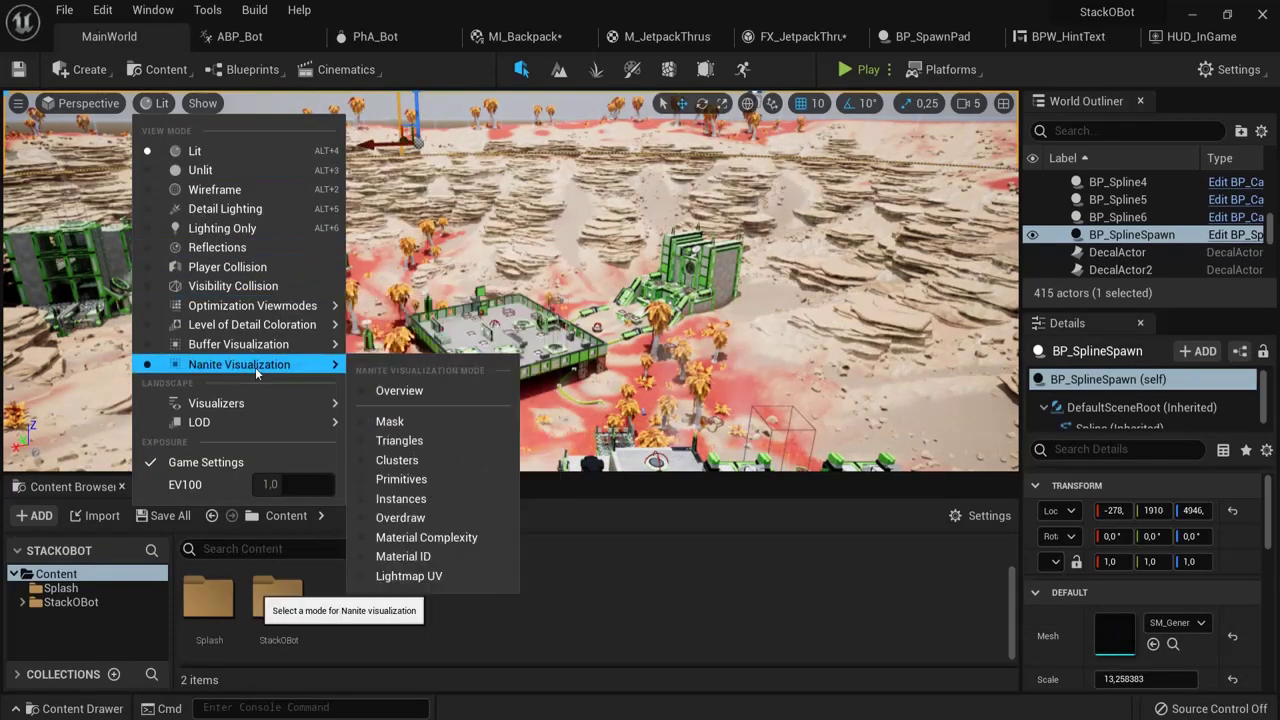
{"action": "left_click", "coordinate": [397, 447]}
{"action": "key", "text": "w"}
{"action": "right_click_drag", "start_coordinate": [560, 290], "coordinate": [600, 335]}
{"action": "key", "text": "s"}
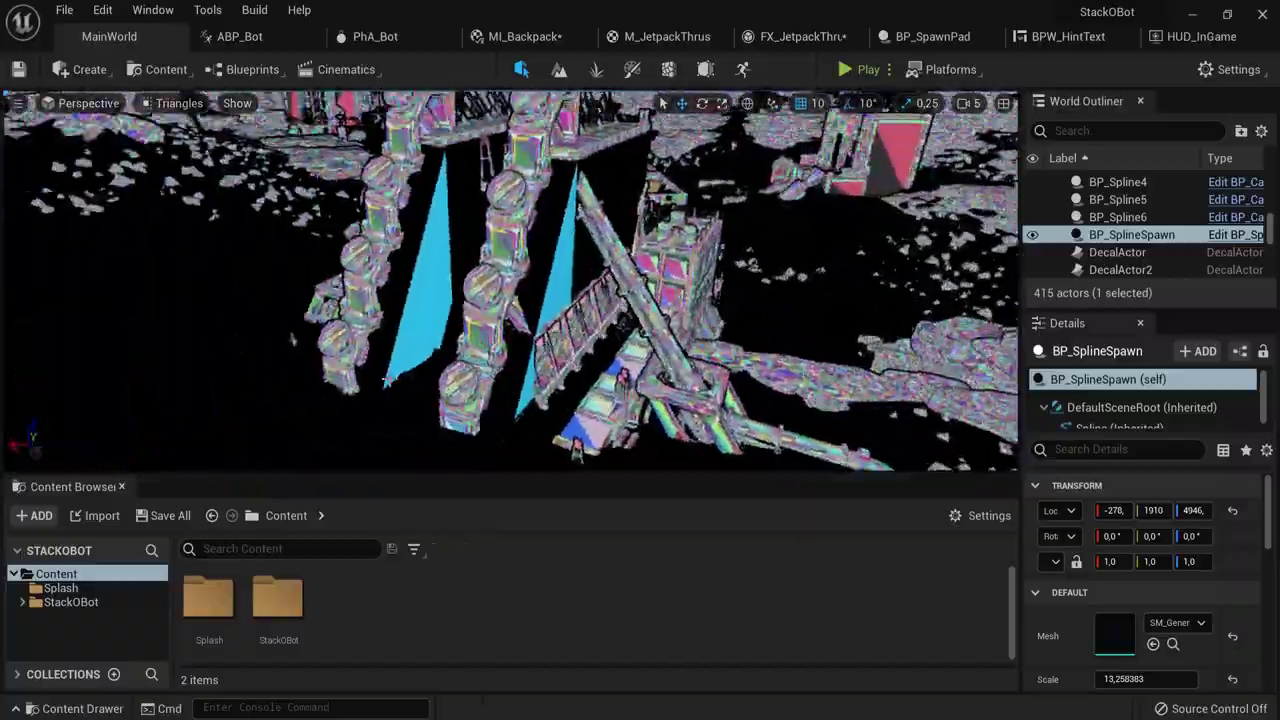
{"action": "scroll", "coordinate": [451, 371], "scroll_direction": "down", "scroll_amount": 10}
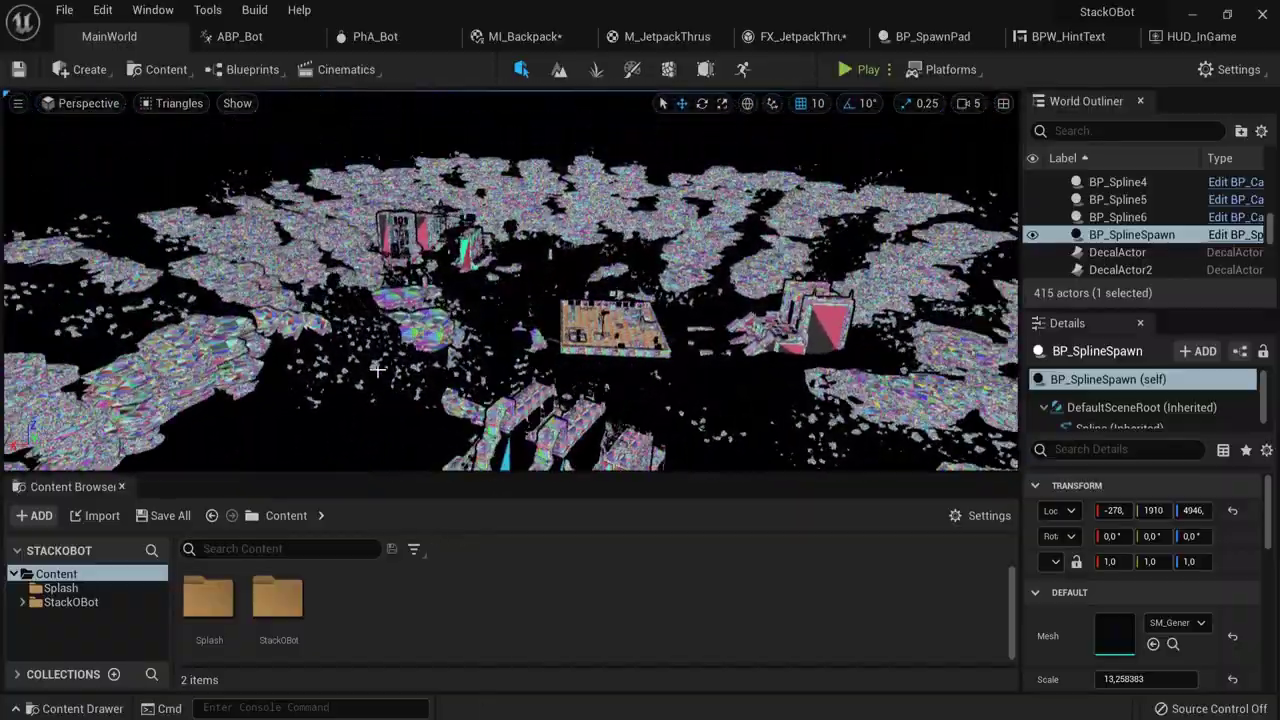
Return the viewport to the Lit view mode and inspect the interactive elements inside the walled room.
{"action": "left_click", "coordinate": [179, 103]}
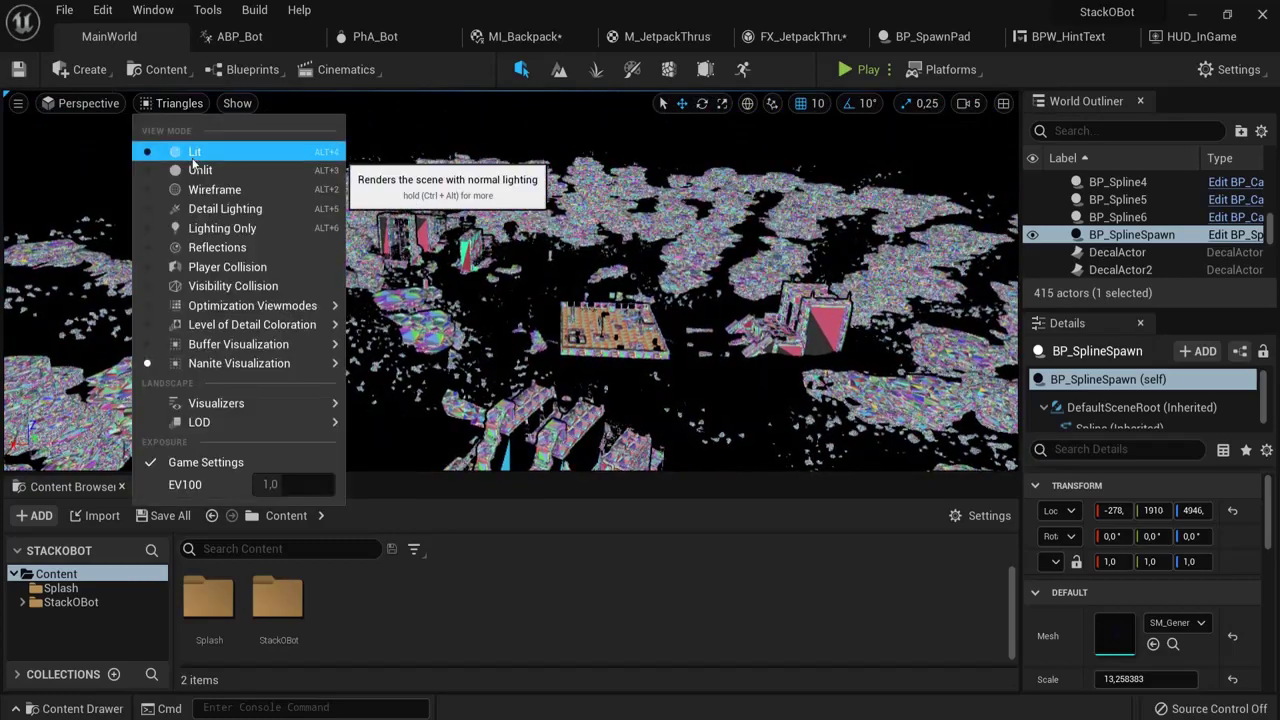
{"action": "left_click", "coordinate": [194, 157]}
{"action": "key", "text": "w"}
{"action": "right_click_drag", "start_coordinate": [741, 390], "coordinate": [79, 487]}
{"action": "scroll", "coordinate": [746, 423], "scroll_direction": "up", "scroll_amount": 6}
{"action": "key", "text": "d"}
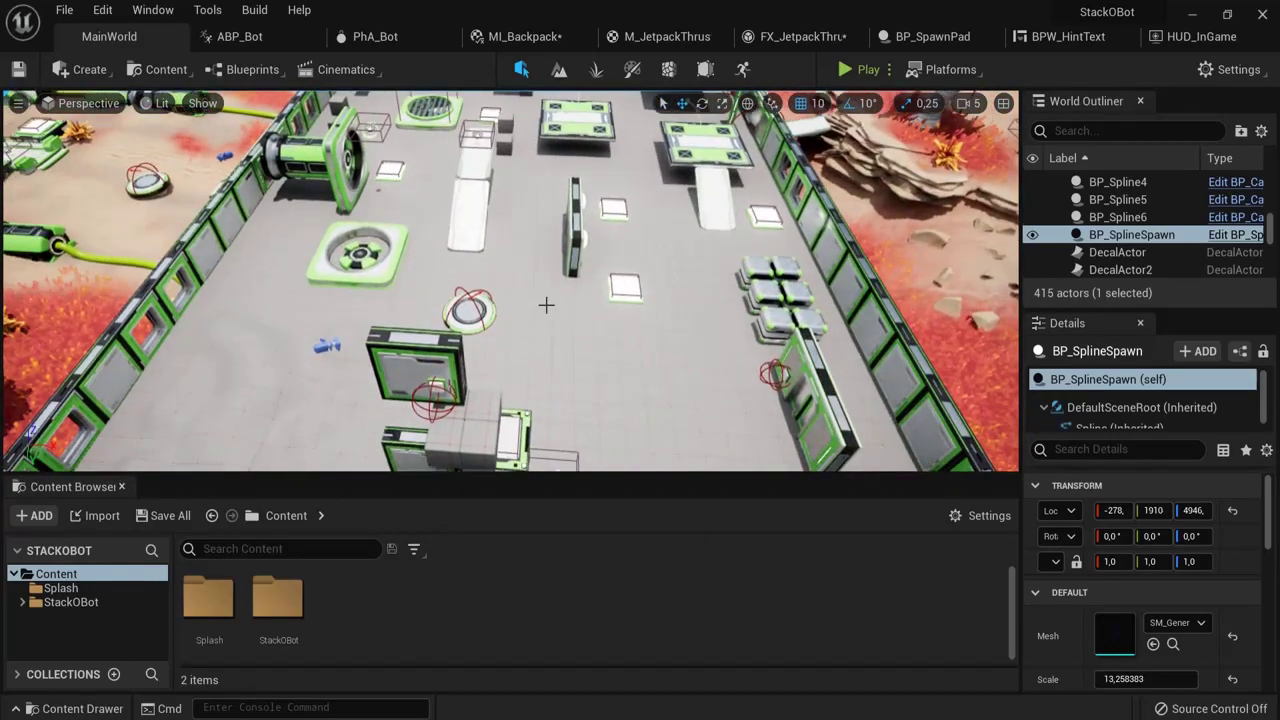
{"action": "key", "text": "a"}
{"action": "right_click_drag", "start_coordinate": [550, 305], "coordinate": [790, 262]}
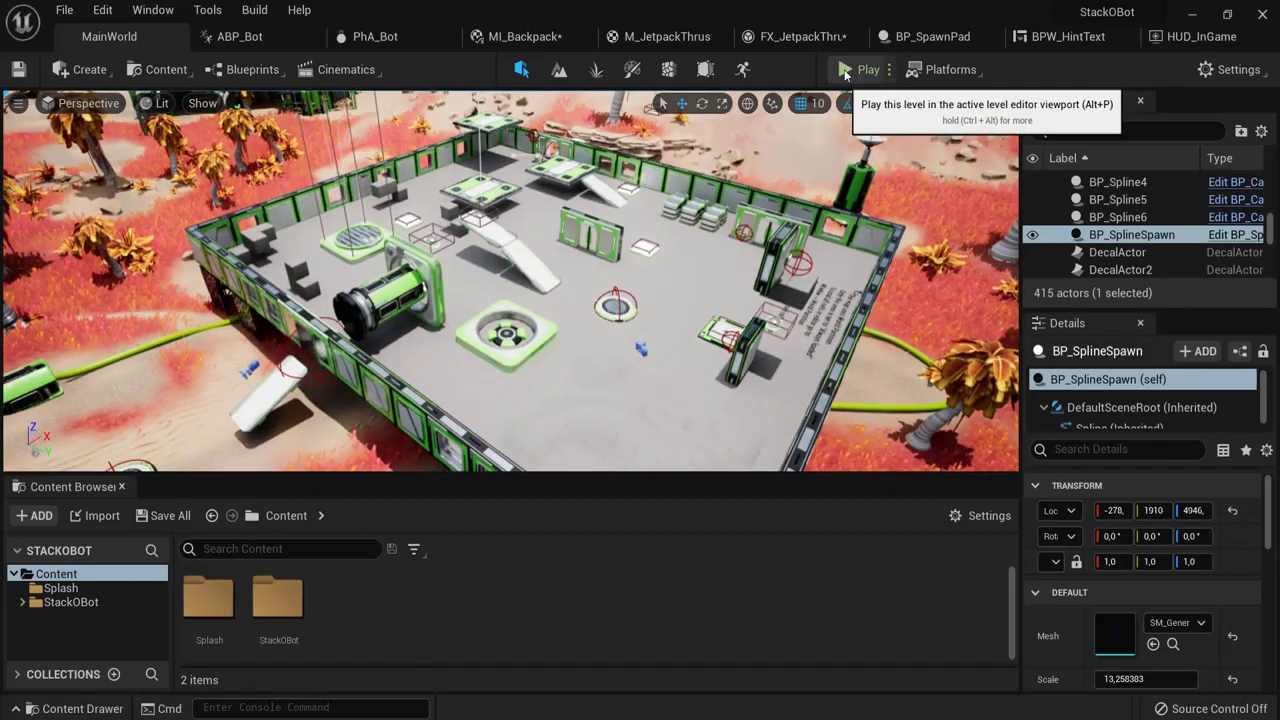
Play the level in the viewport and print new robots while stepping on pressure plates.
{"action": "left_click", "coordinate": [845, 71]}
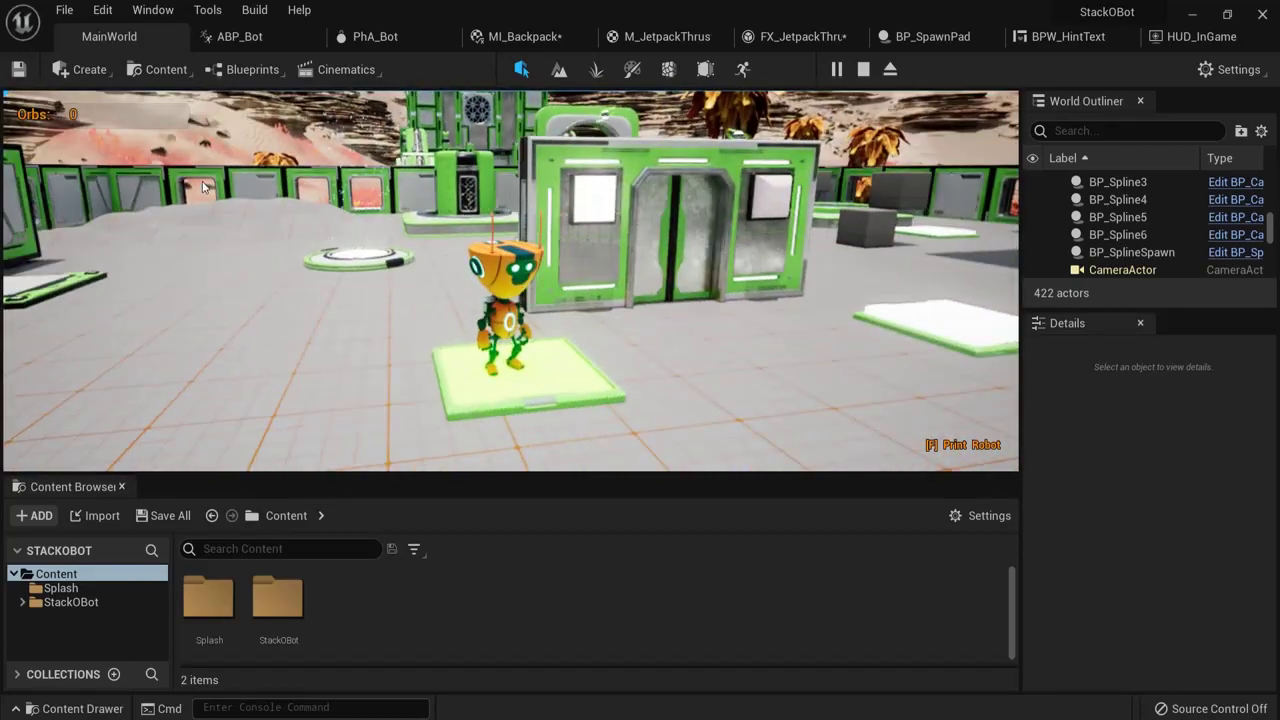
{"action": "key", "text": "f"}
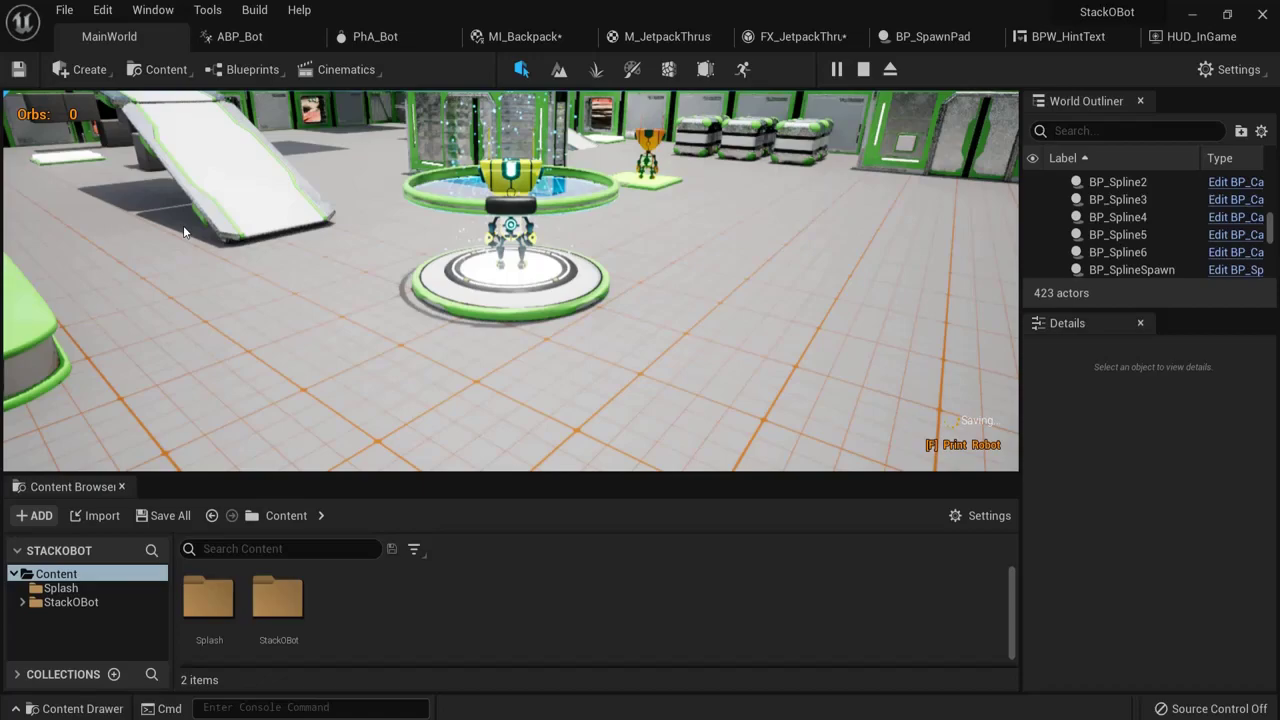
{"action": "key", "text": "w"}
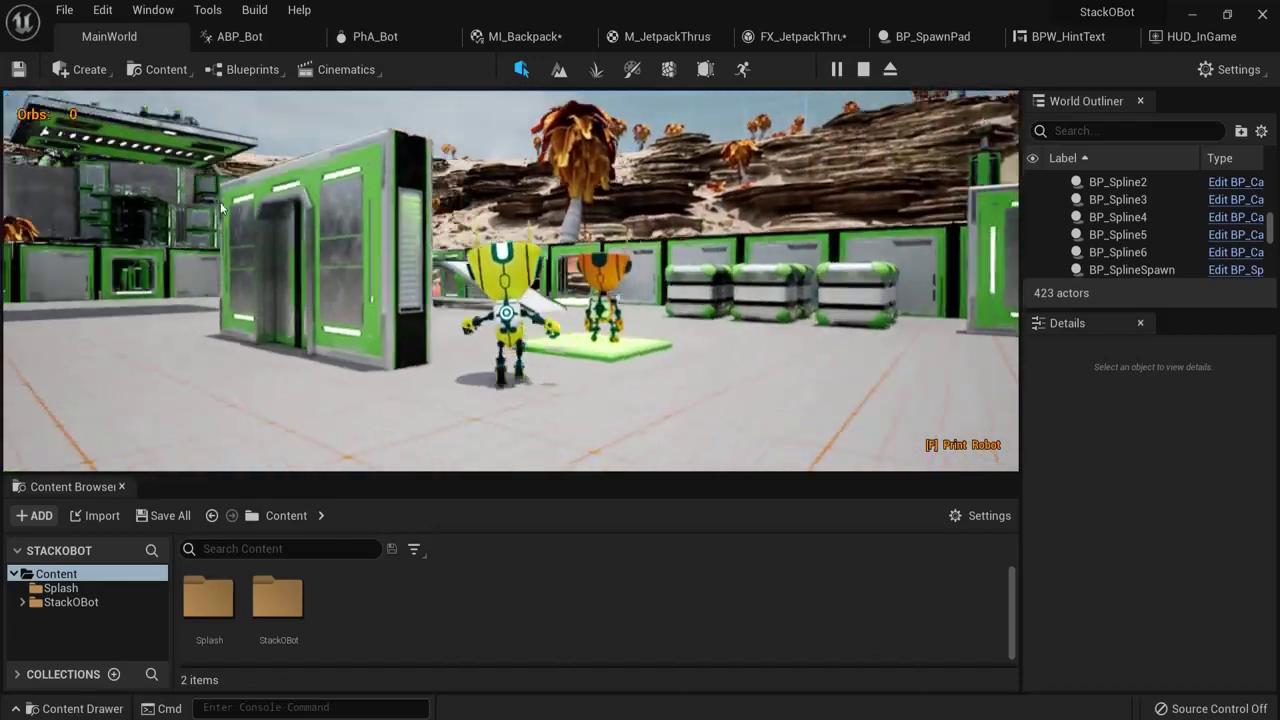
{"action": "key", "text": "w"}
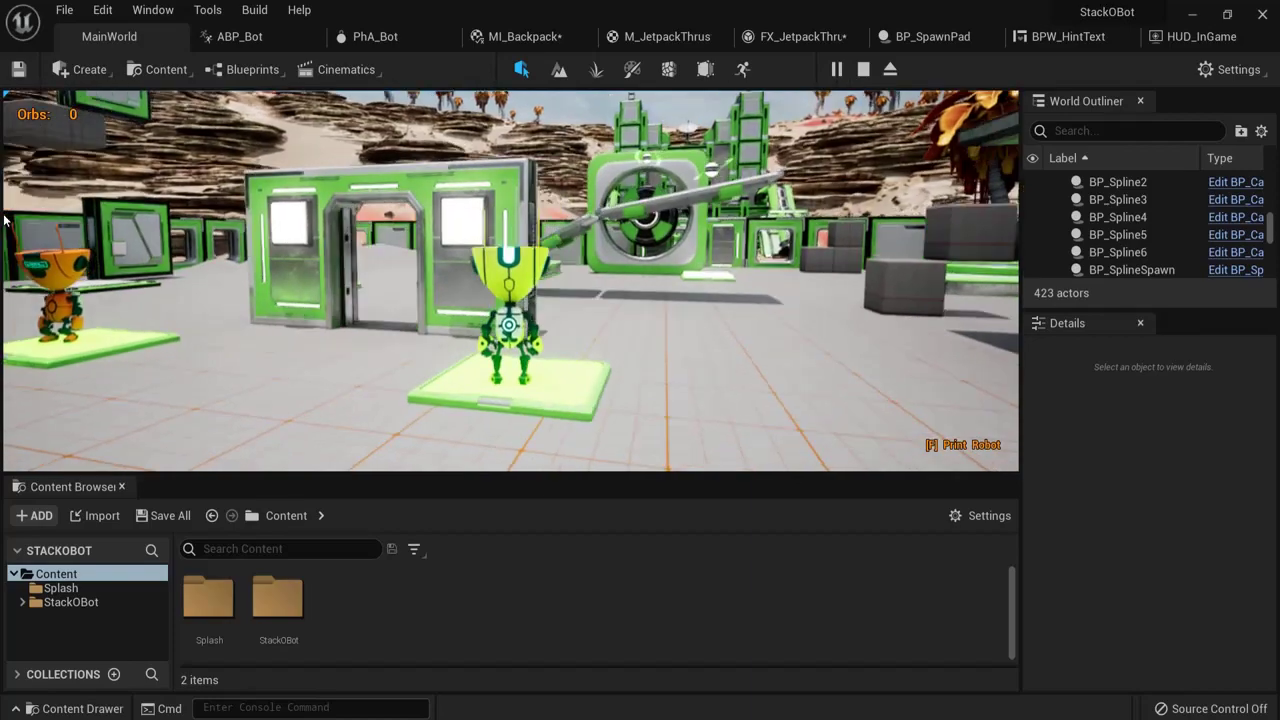
{"action": "key", "text": "p"}
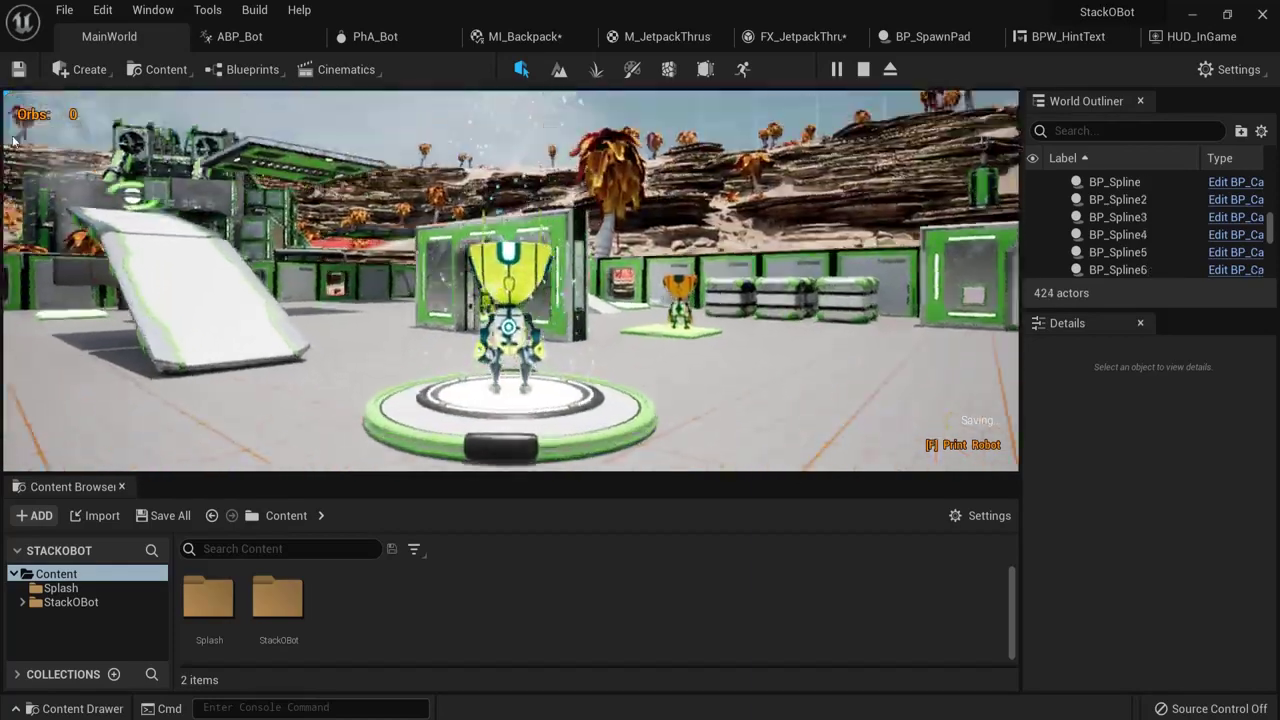
Run the robot through the doorway and around the room to collect an orb, and end the play session.
{"action": "key", "text": "w"}
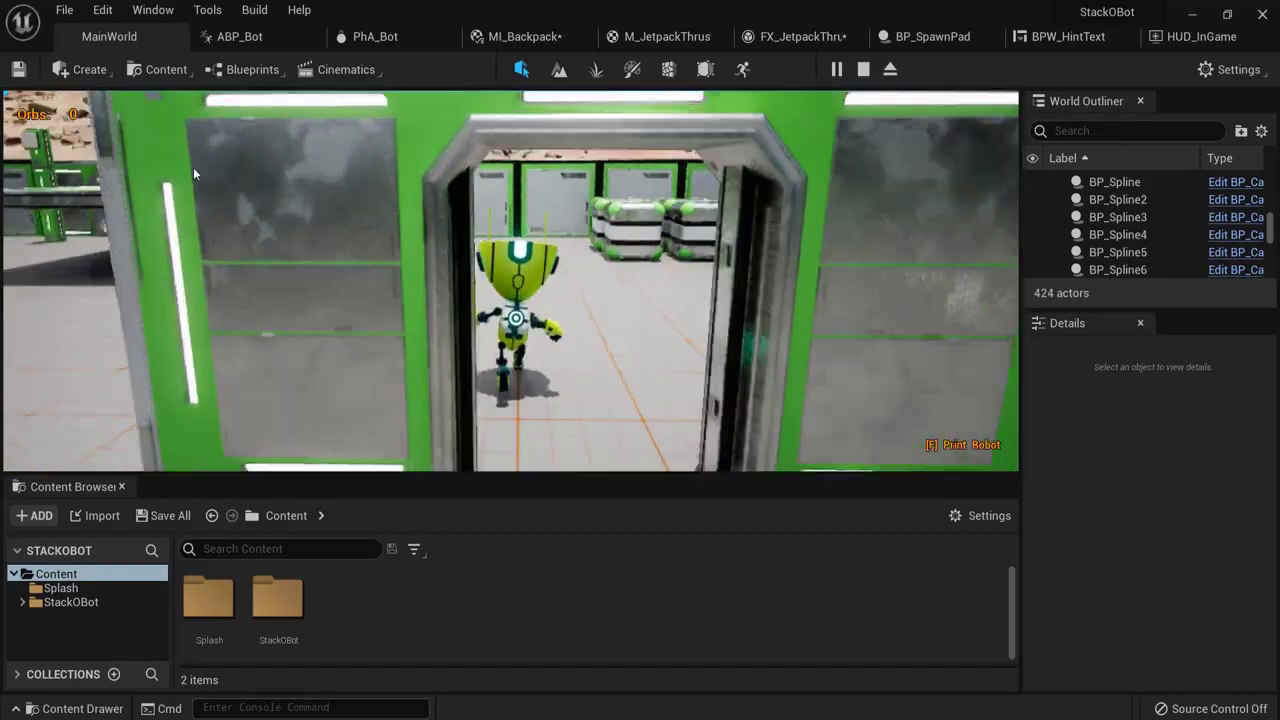
{"action": "key", "text": "w"}
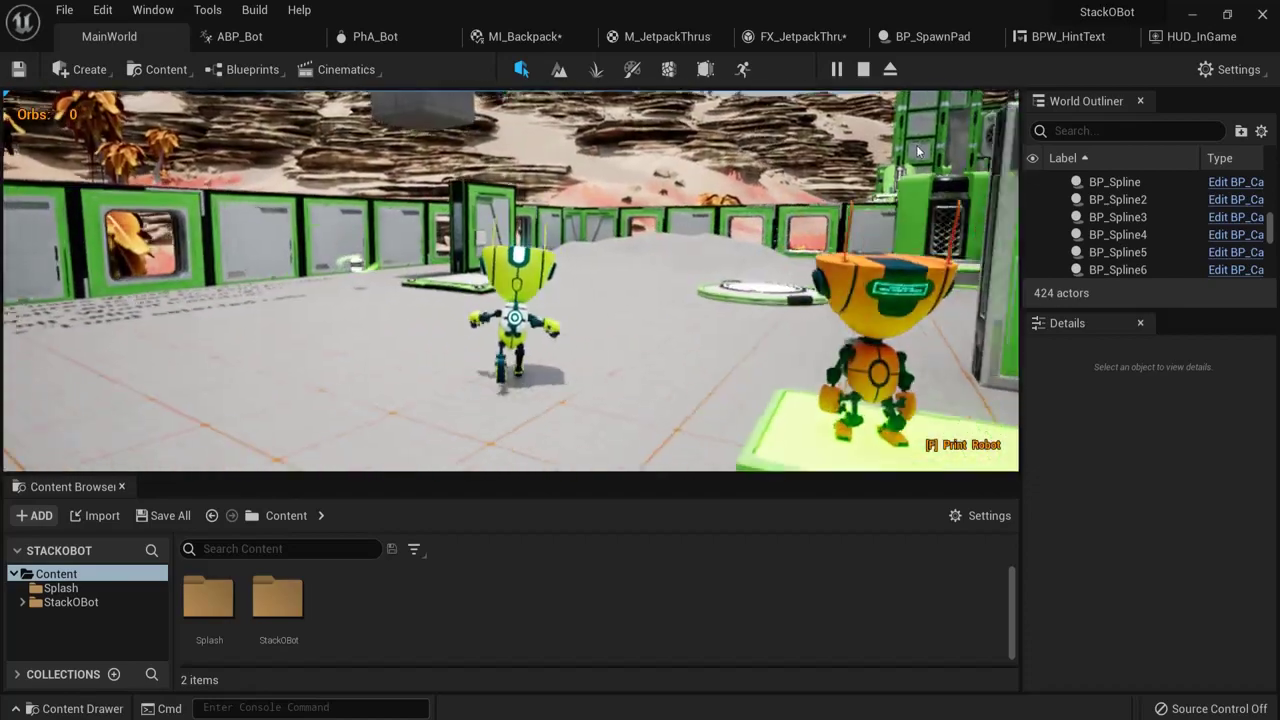
{"action": "key", "text": "w"}
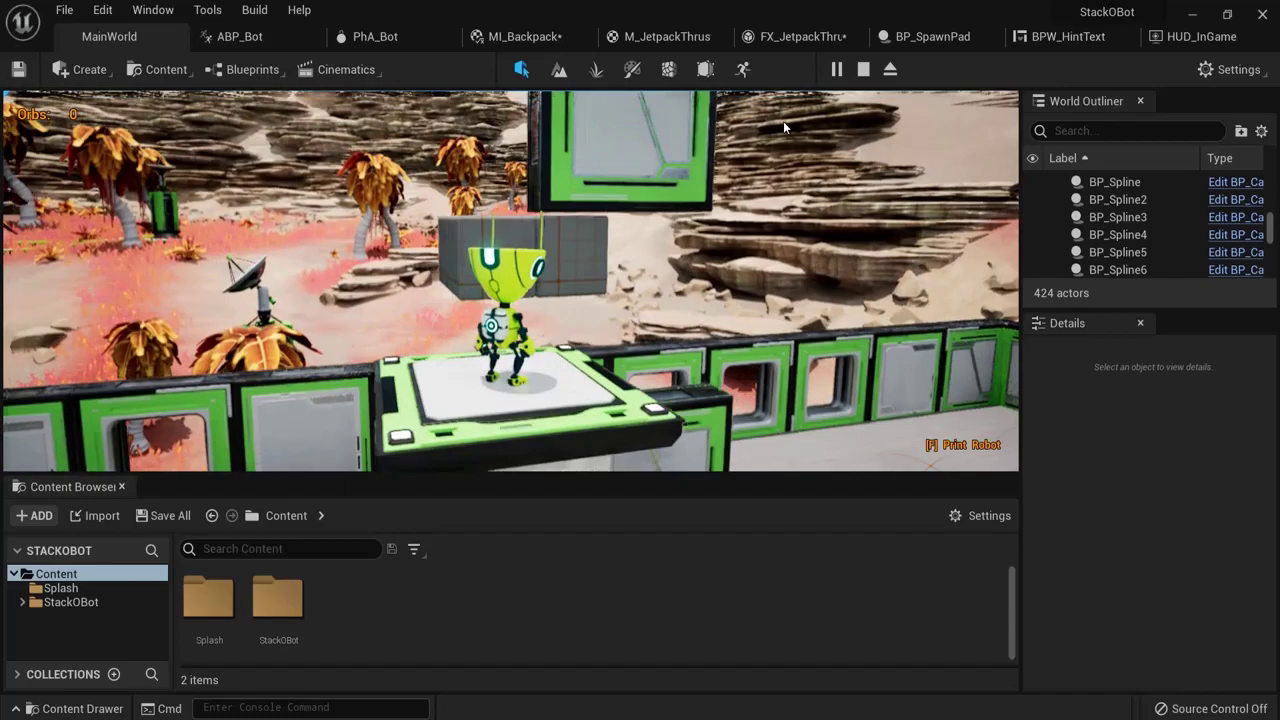
{"action": "key", "text": "w"}
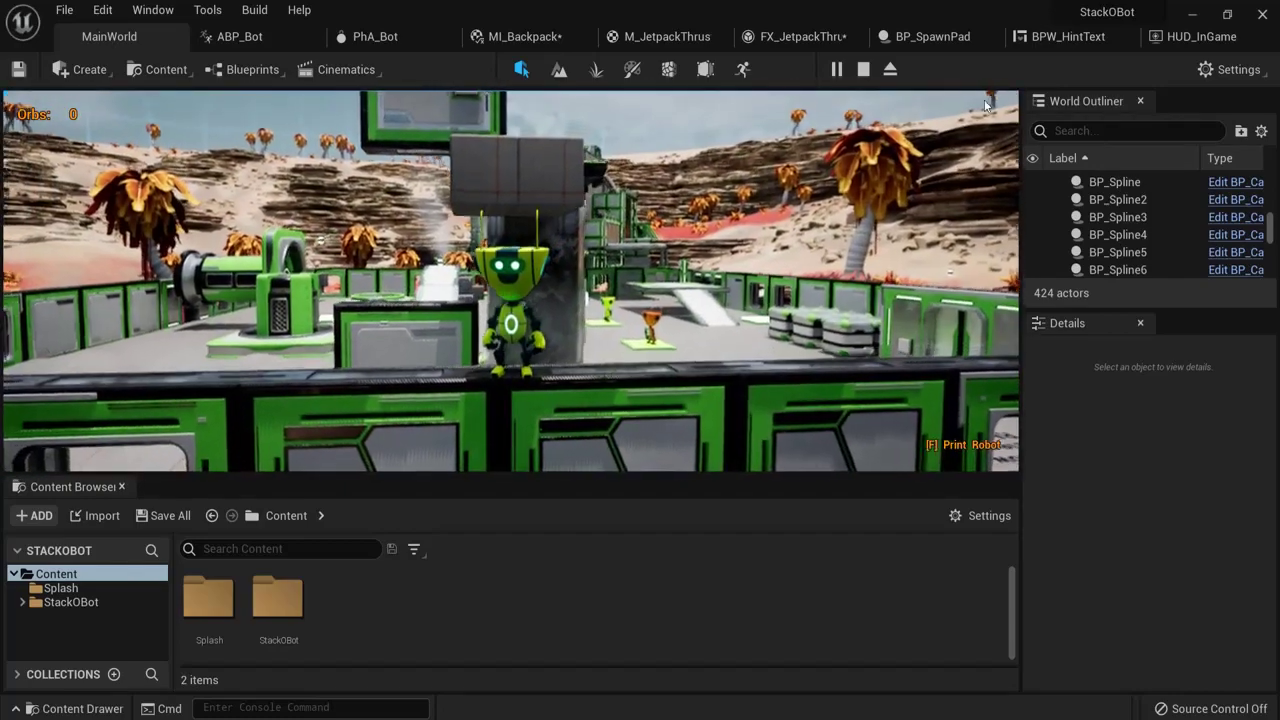
{"action": "key", "text": "w"}
{"action": "key", "text": "w"}
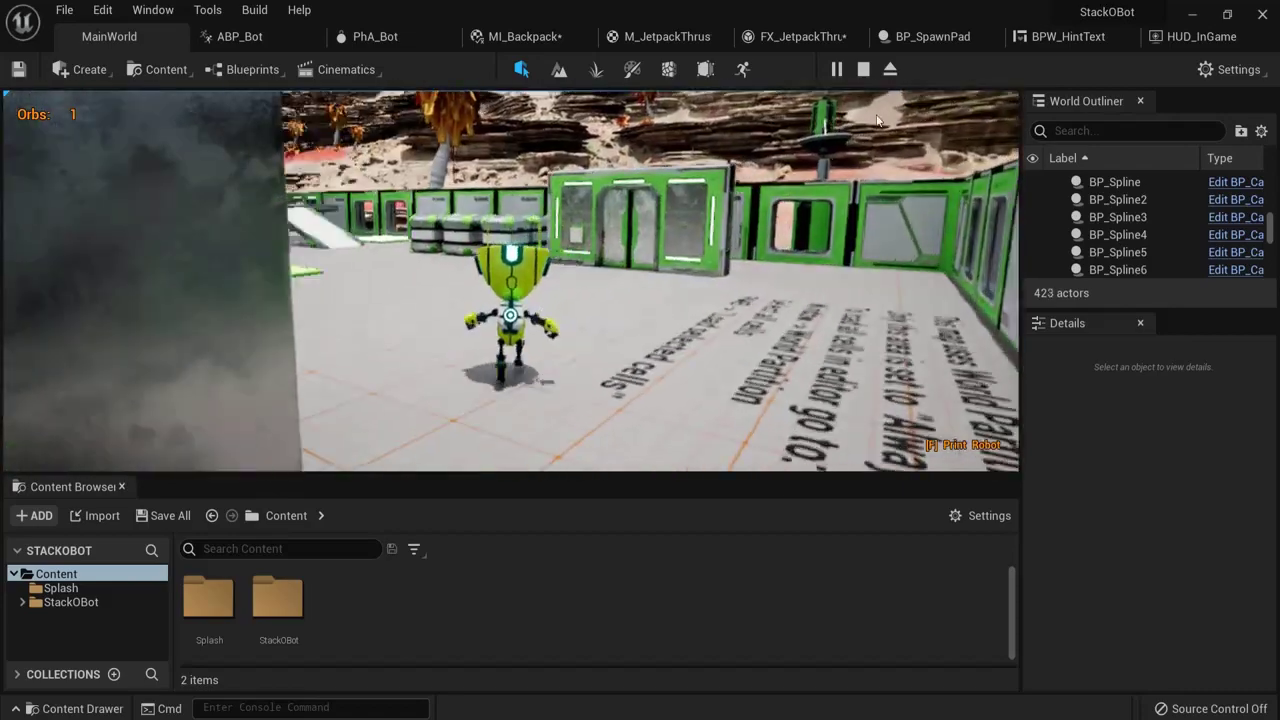
{"action": "key", "text": "w"}
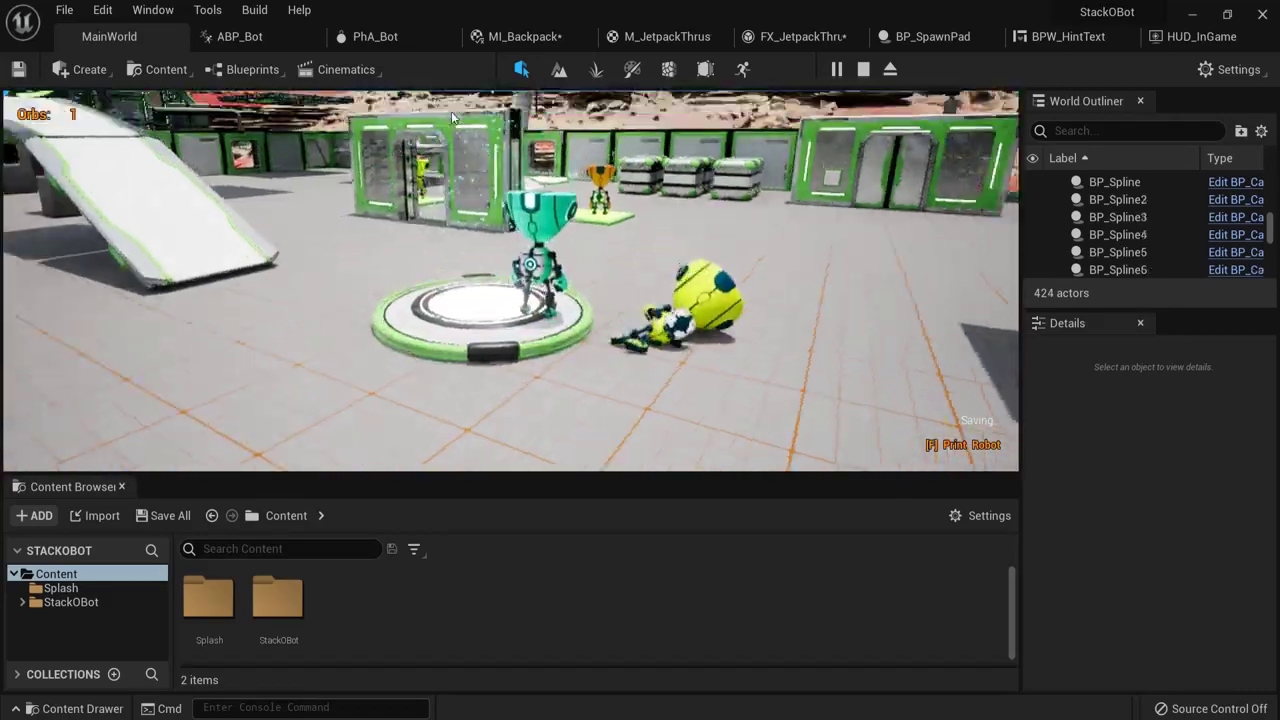
{"action": "key", "text": "Escape"}
Locate the blueprint asset of the room's stomper in the content browser, and return to the Content folder.
{"action": "key", "text": "s"}
{"action": "right_click_drag", "start_coordinate": [614, 251], "coordinate": [563, 380]}
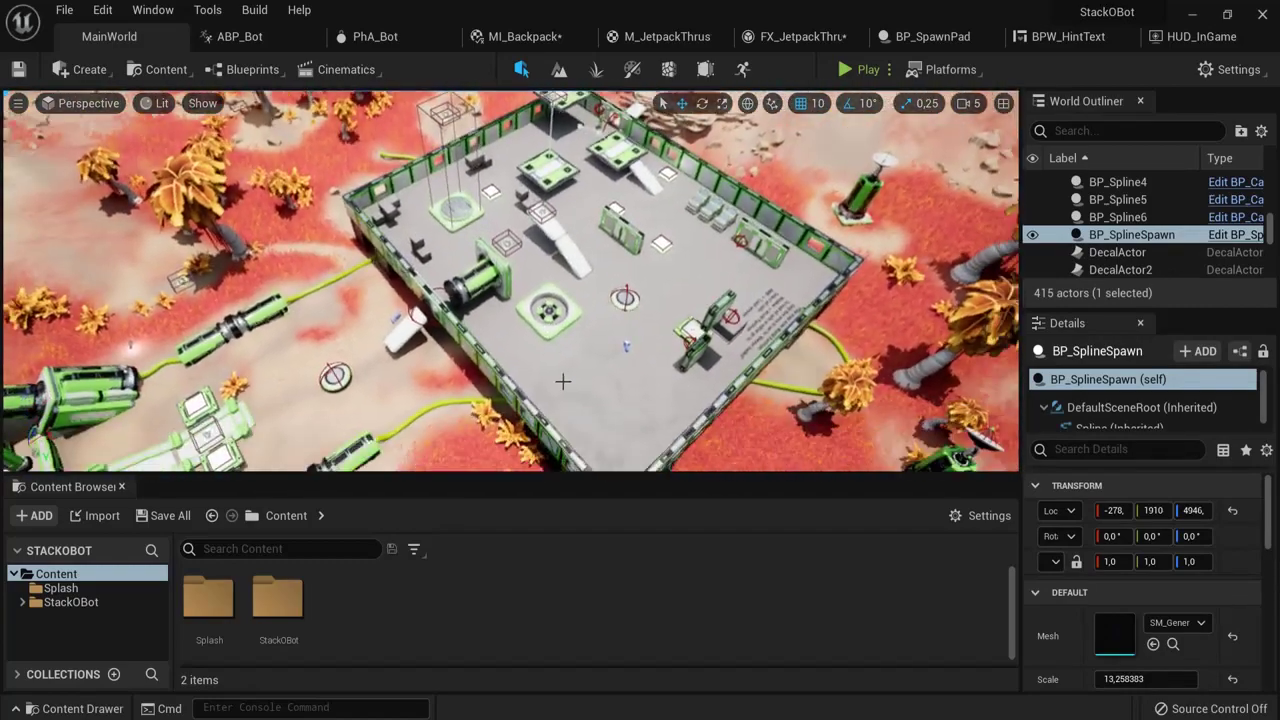
{"action": "left_click", "coordinate": [490, 275]}
{"action": "key", "text": "ctrl+b"}
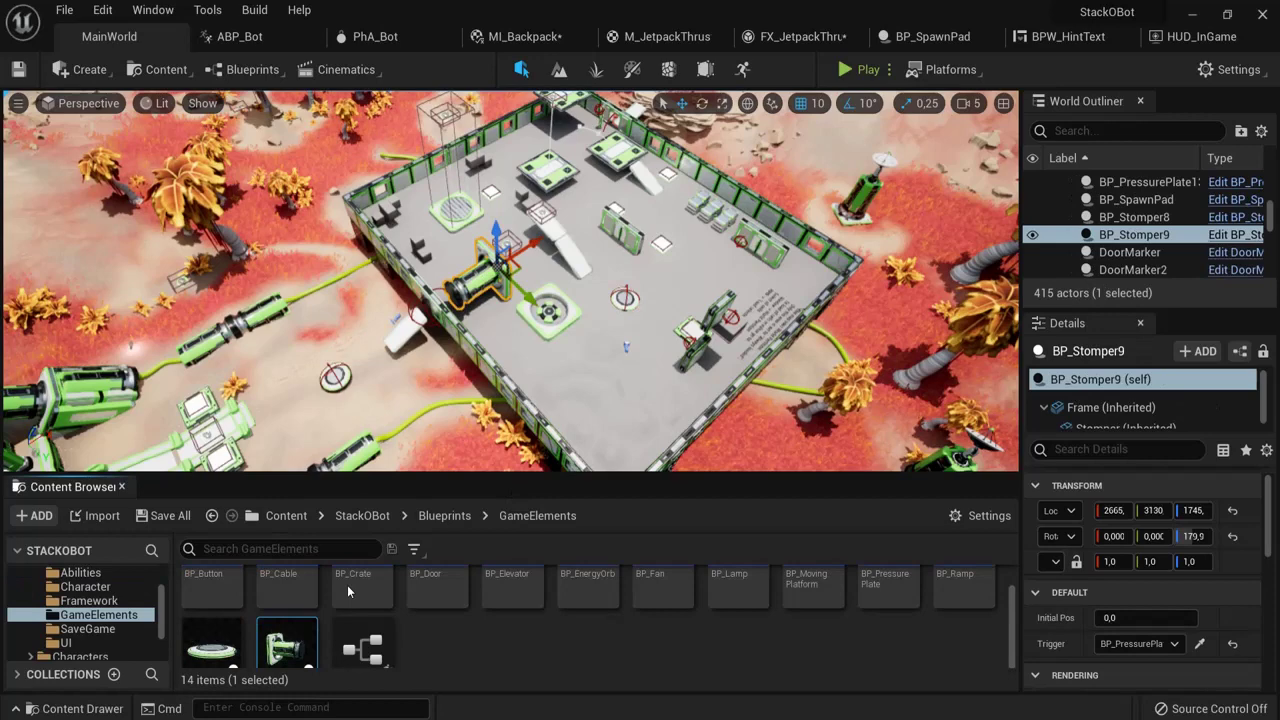
{"action": "left_click", "coordinate": [283, 516]}
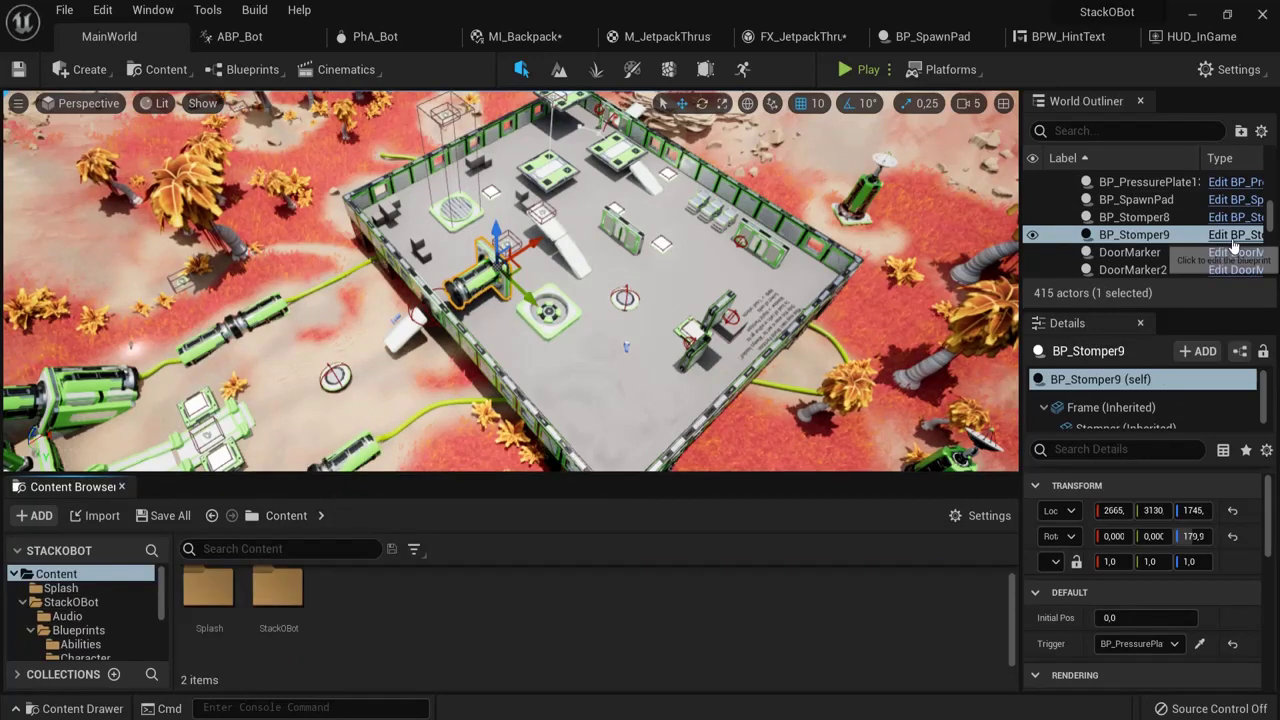
Read the AnimGraph comments in the ABP_Bot animation blueprint and open its GroundLocomotion state machine.
{"action": "left_click", "coordinate": [240, 37]}
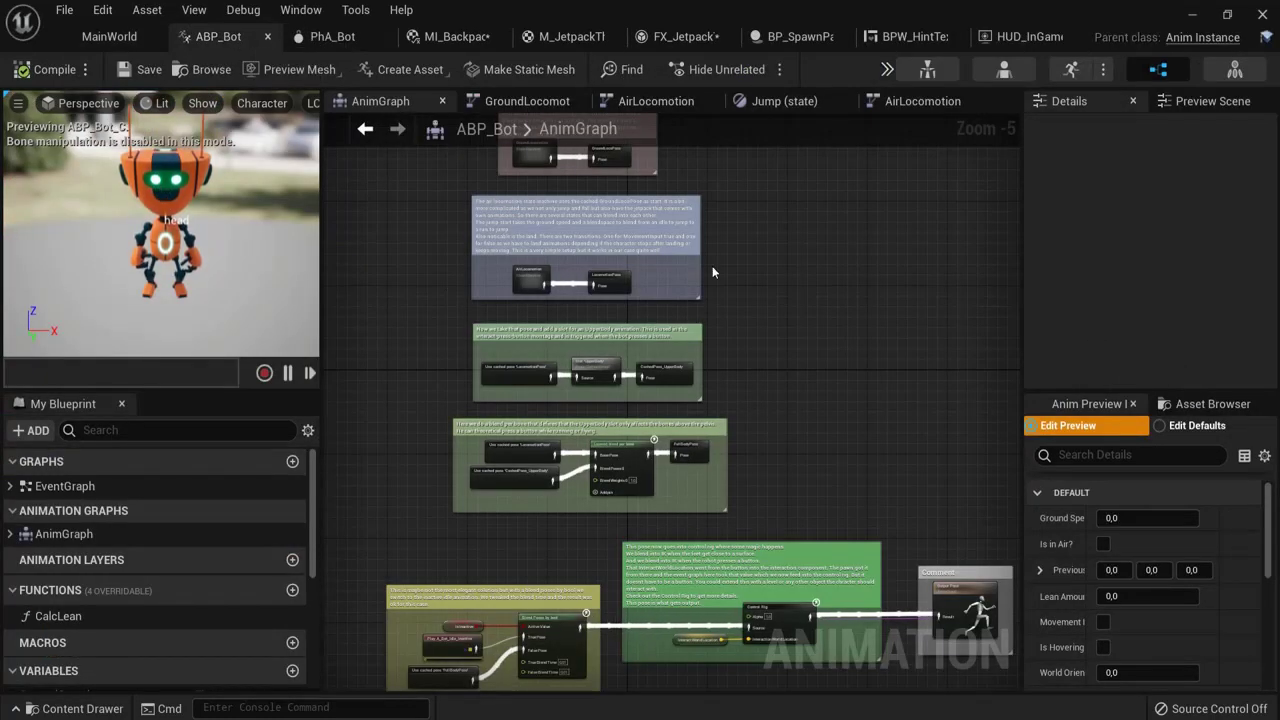
{"action": "right_click_drag", "start_coordinate": [726, 214], "coordinate": [745, 296]}
{"action": "scroll", "coordinate": [594, 245], "scroll_direction": "up", "scroll_amount": 5}
{"action": "right_click_drag", "start_coordinate": [555, 266], "coordinate": [556, 430]}
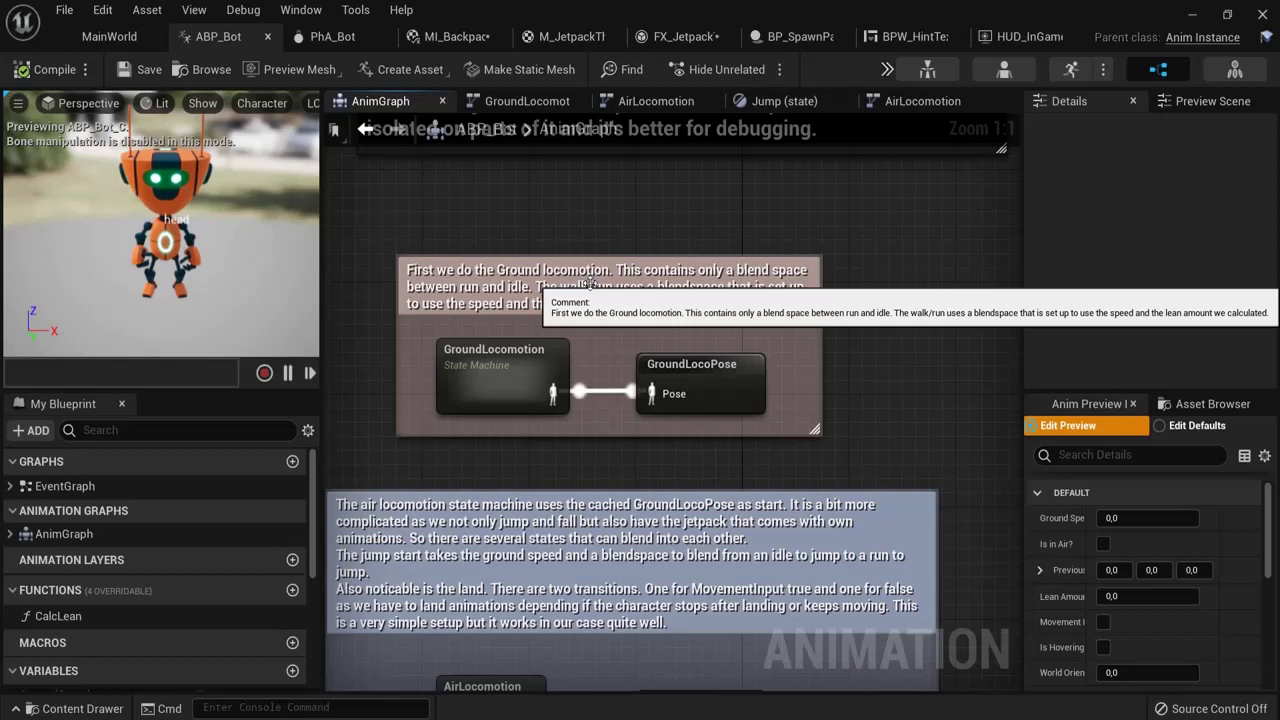
{"action": "double_click", "coordinate": [513, 380]}
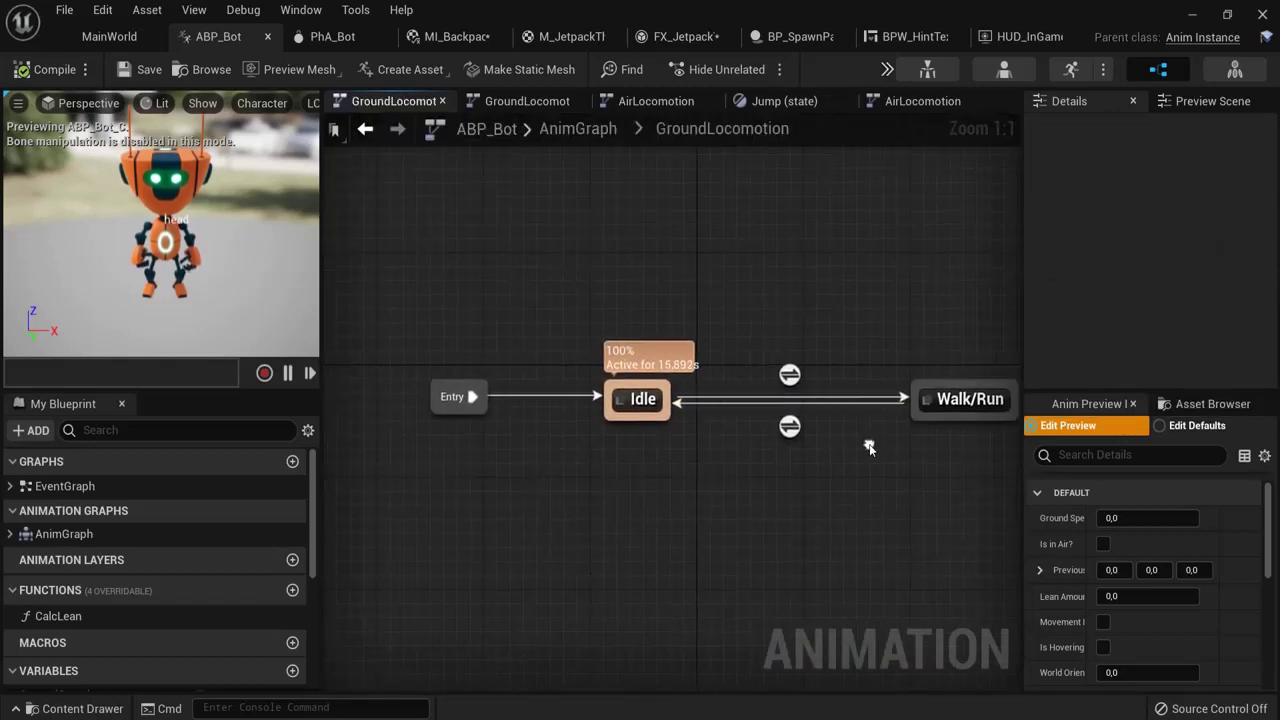
Inspect the blendspace inputs inside the Walk/Run state of GroundLocomotion, and return to the AnimGraph.
{"action": "double_click", "coordinate": [888, 403]}
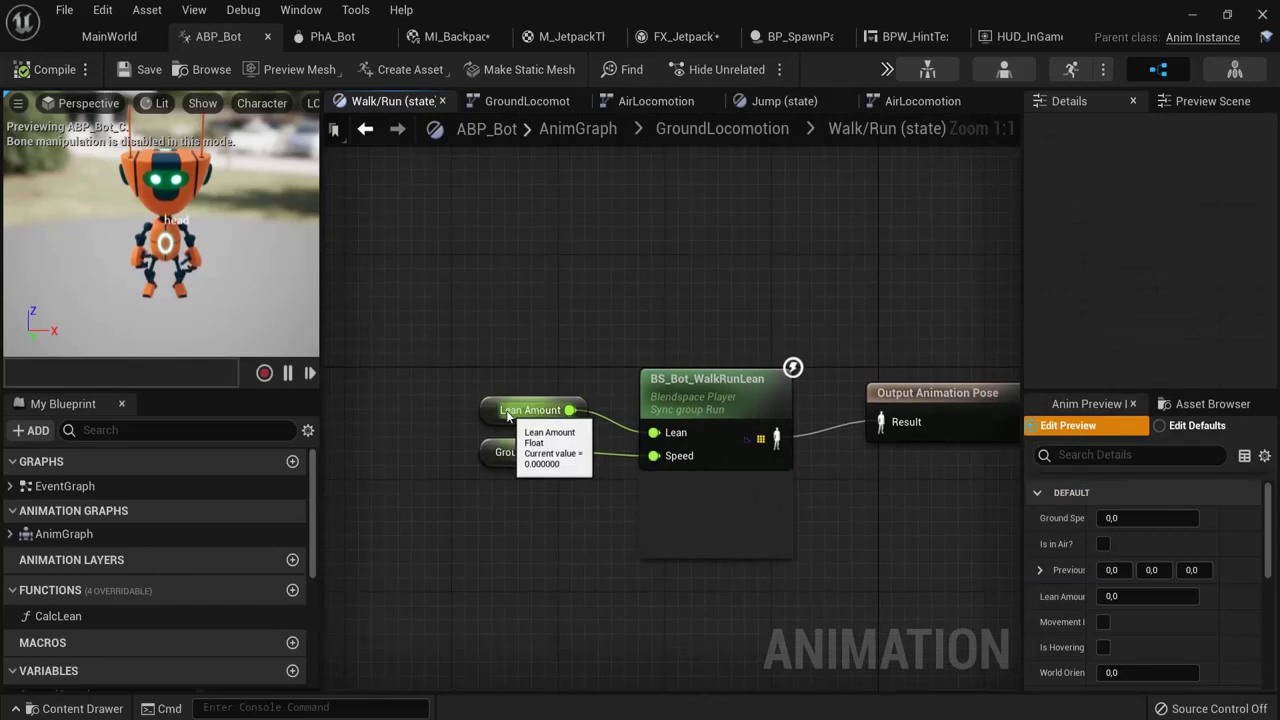
{"action": "left_click", "coordinate": [367, 130]}
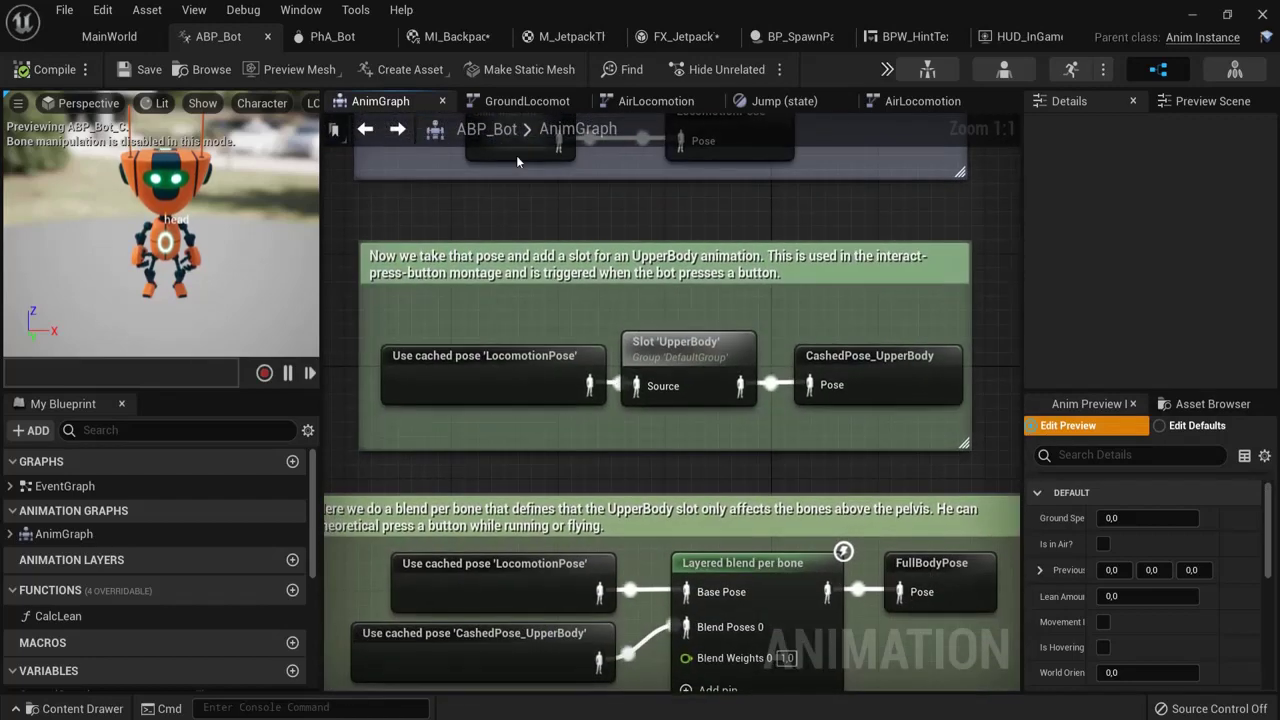
Open the PhA_Bot physics asset and set its preview animation to A_Bot_Idle.
{"action": "left_click", "coordinate": [330, 38]}
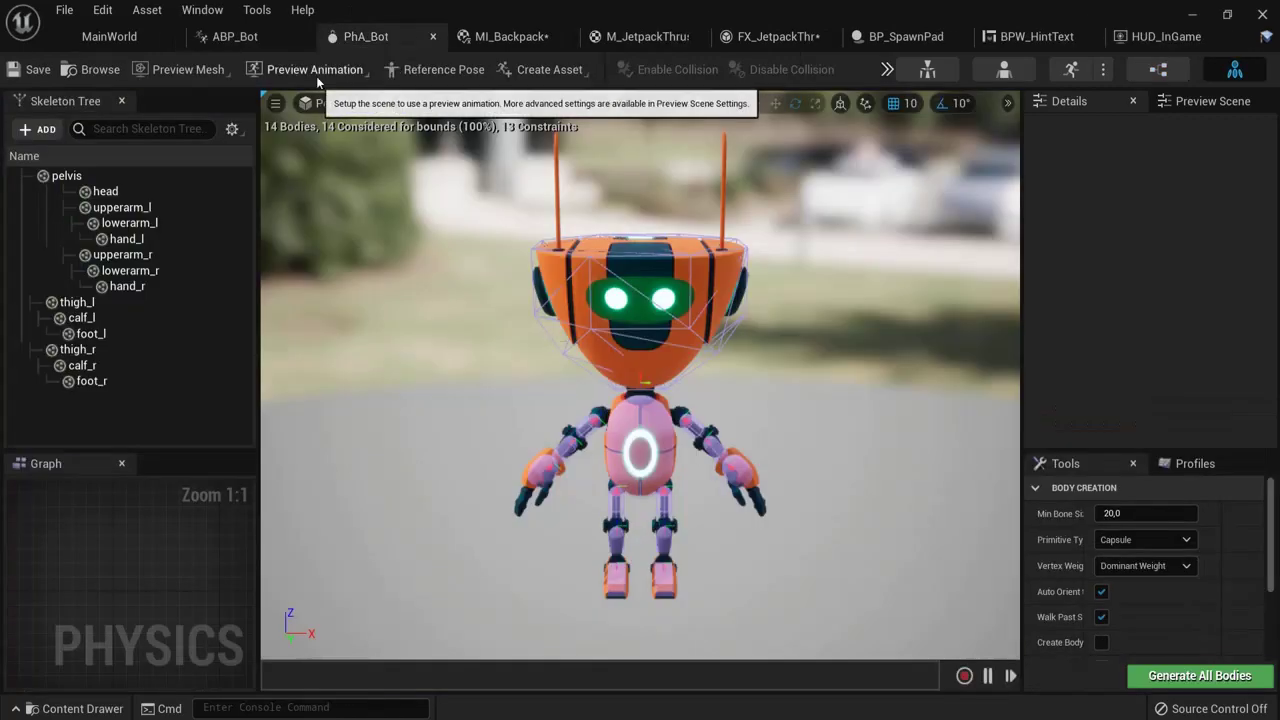
{"action": "left_click", "coordinate": [305, 71]}
{"action": "left_click", "coordinate": [320, 145]}
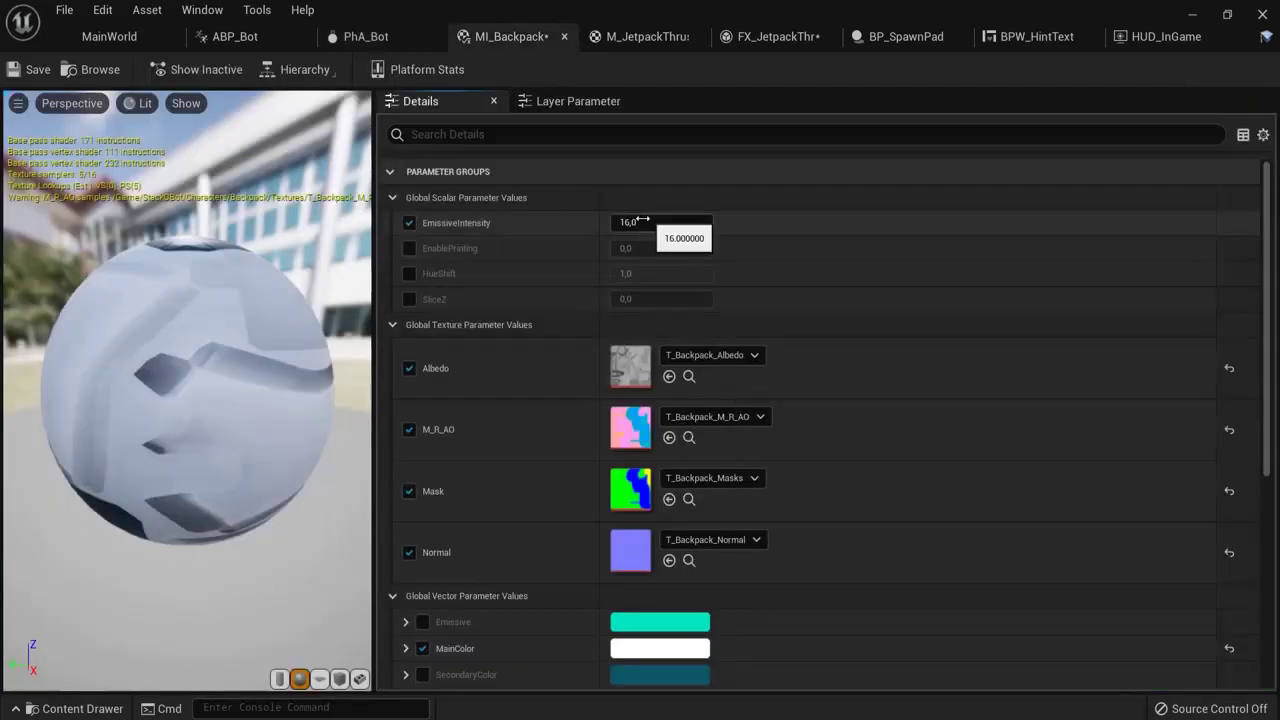
Raise EmissiveIntensity in the MI_Backpack material instance to 1025131,5625, and disable that parameter's override.
{"action": "left_click_drag", "start_coordinate": [642, 220], "coordinate": [1275, 260]}
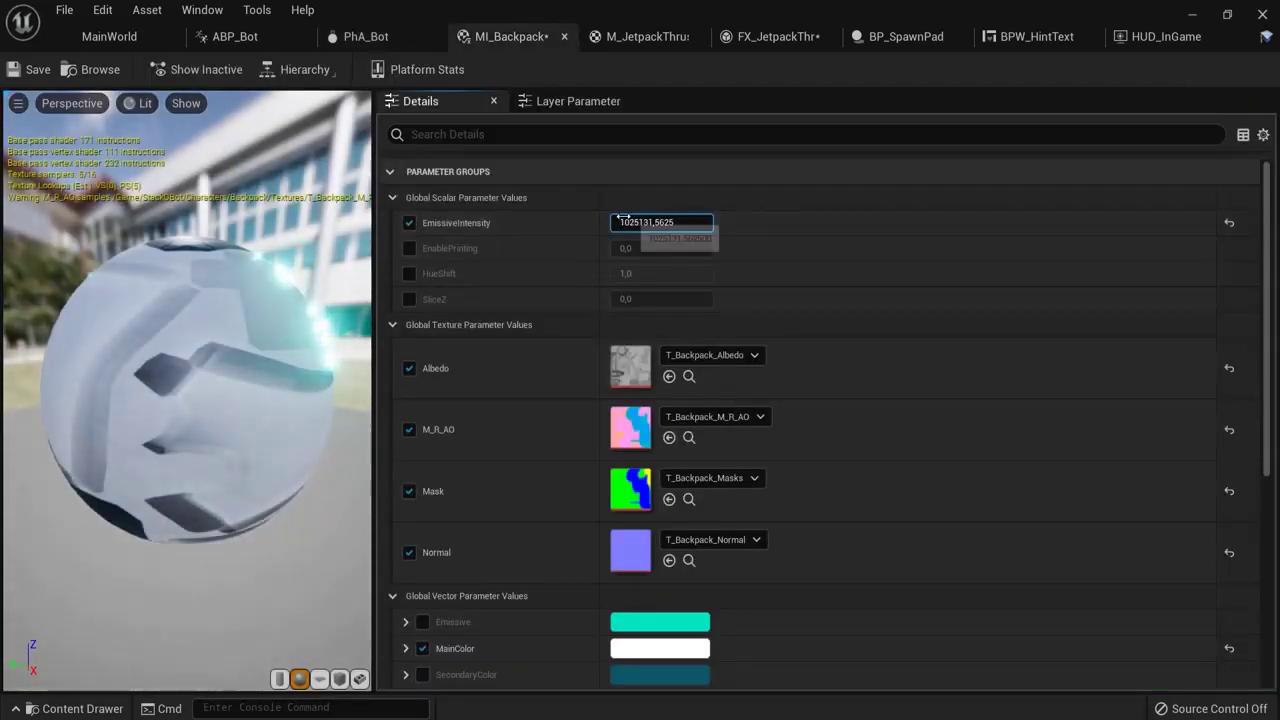
{"action": "left_click", "coordinate": [409, 223]}
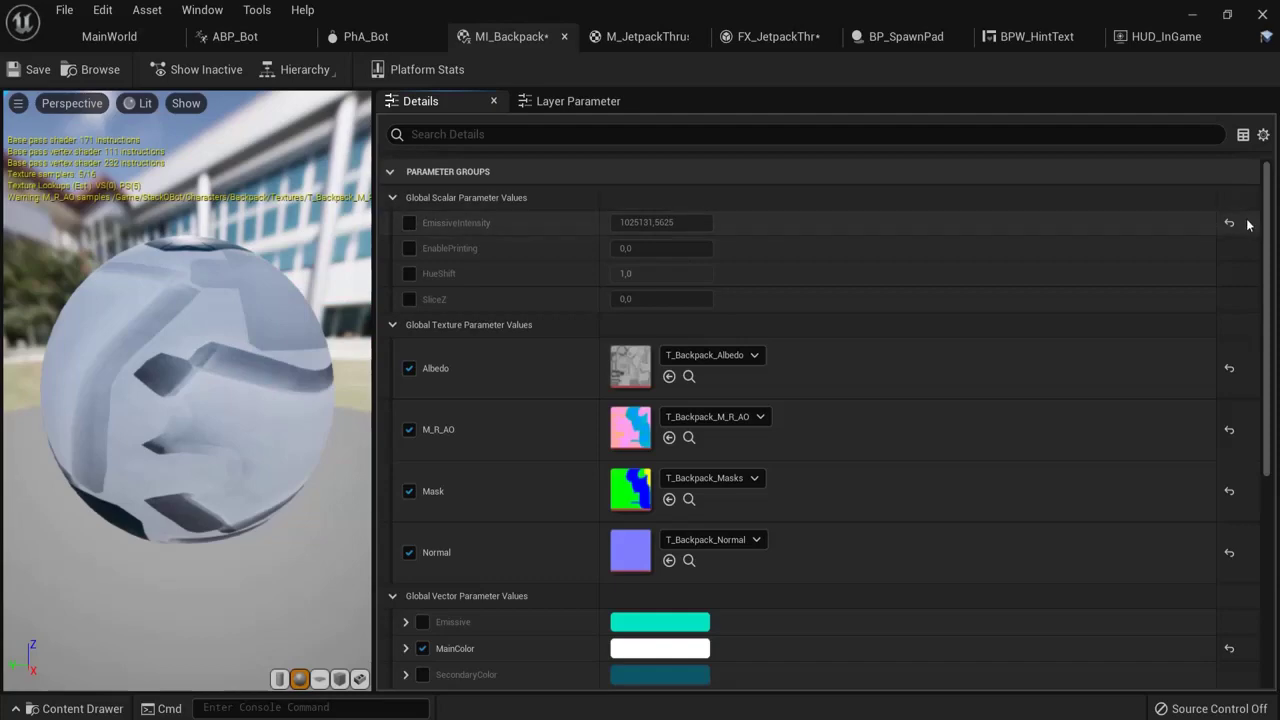
Locate the material instance's Albedo texture in the content browser and open T_Backpack_Albedo.
{"action": "scroll", "coordinate": [740, 421], "scroll_direction": "down", "scroll_amount": 2}
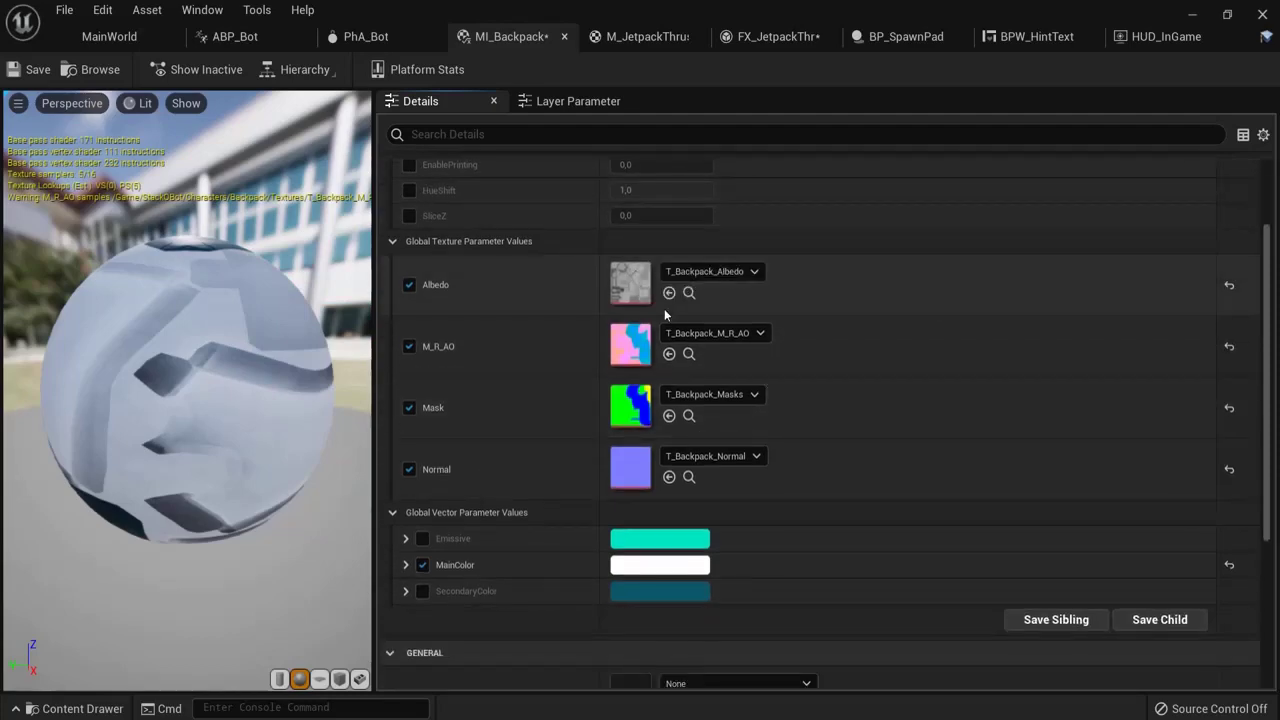
{"action": "left_click", "coordinate": [689, 293]}
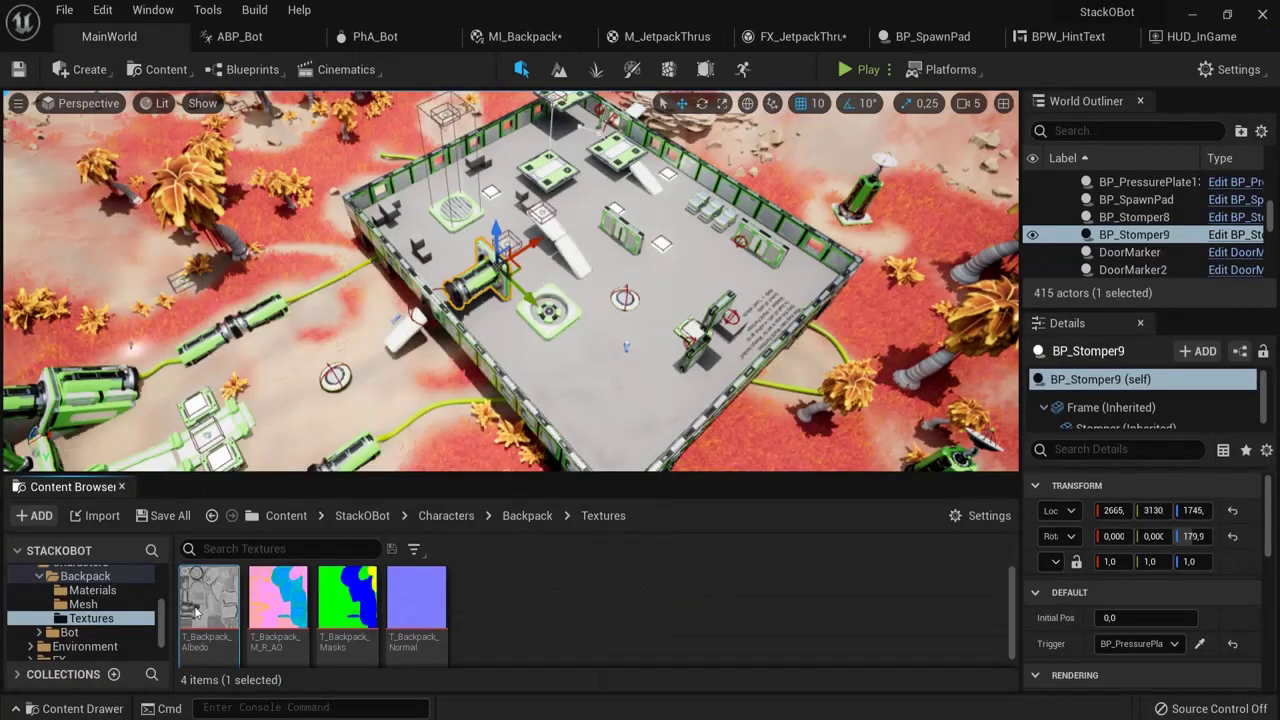
{"action": "double_click", "coordinate": [222, 598]}
View the backpack albedo texture with its green and blue channels hidden, and show both channels again.
{"action": "left_click", "coordinate": [352, 72]}
{"action": "left_click", "coordinate": [382, 67]}
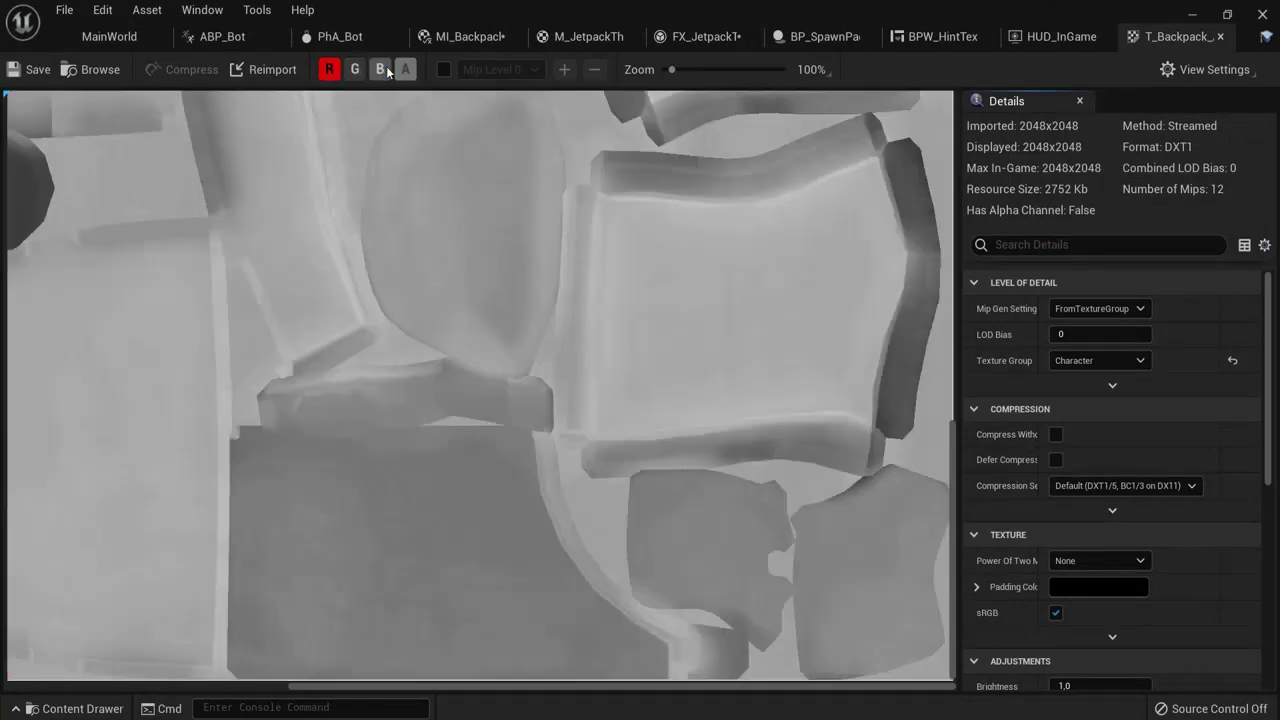
{"action": "left_click", "coordinate": [353, 70]}
{"action": "left_click", "coordinate": [381, 70]}
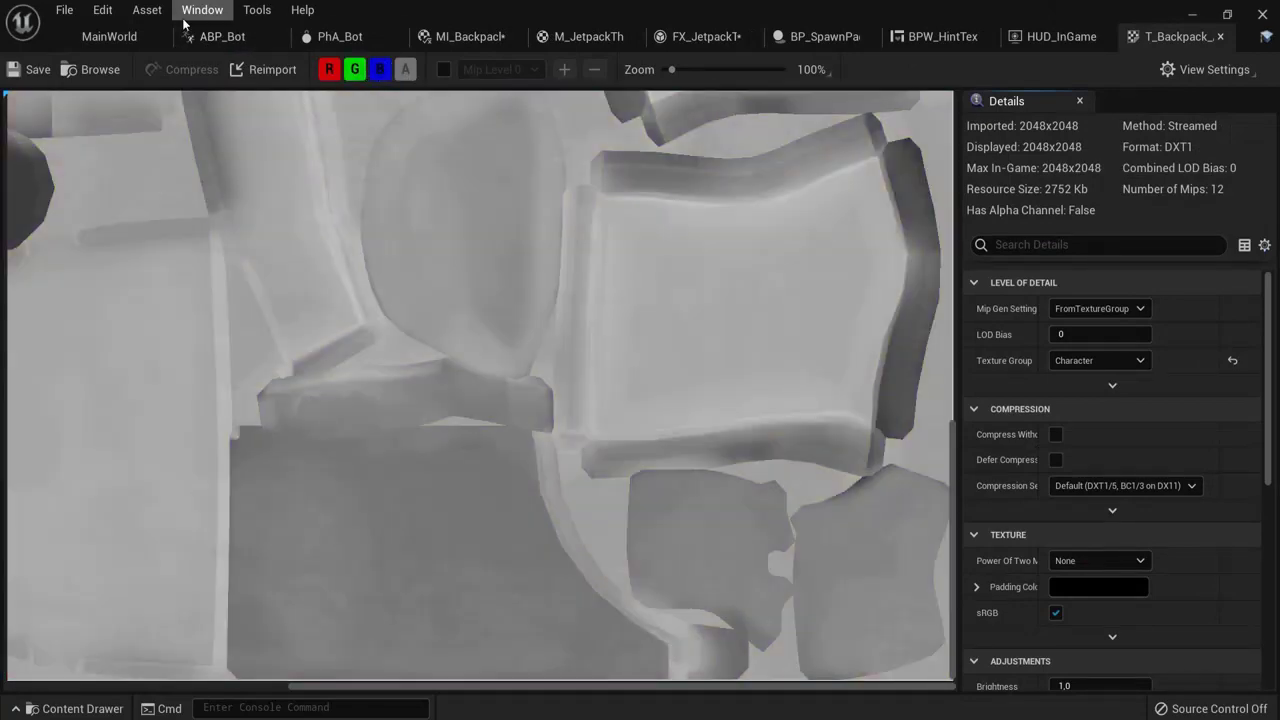
Open the M_JetpackThrusterEfect material graph and select its red and yellow colour constants.
{"action": "left_click", "coordinate": [344, 40]}
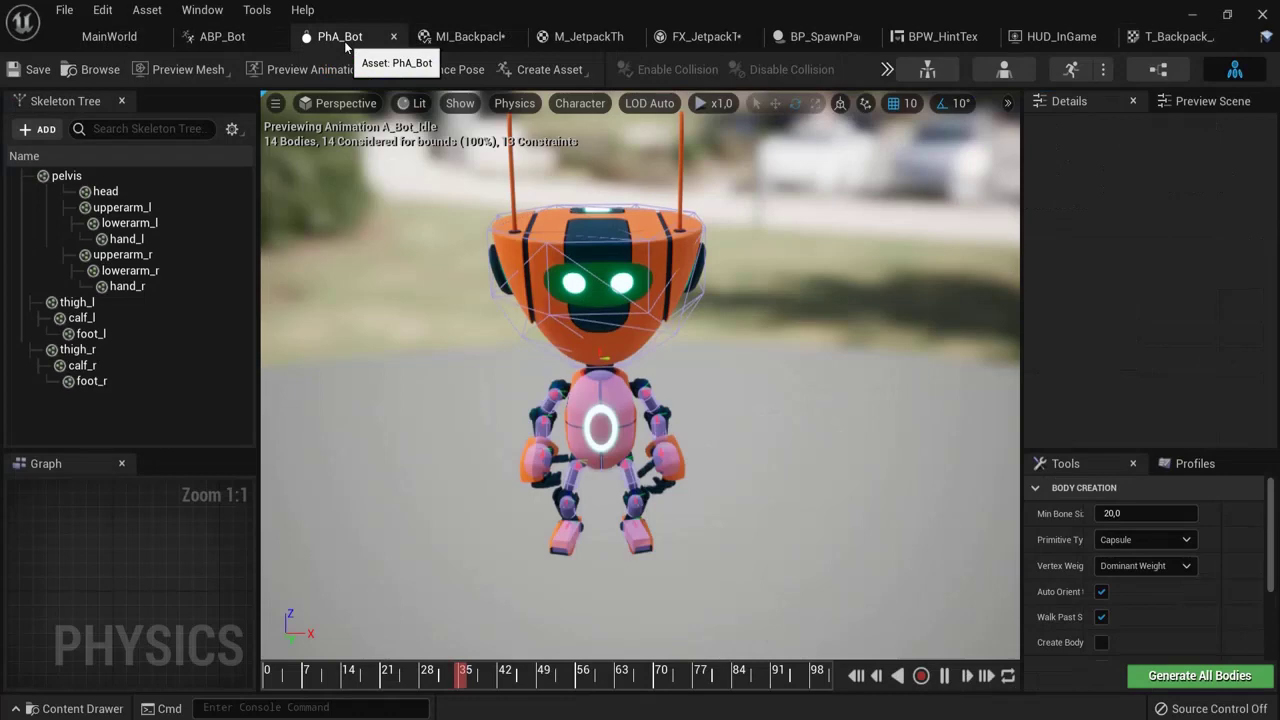
{"action": "left_click", "coordinate": [468, 37]}
{"action": "left_click", "coordinate": [565, 37]}
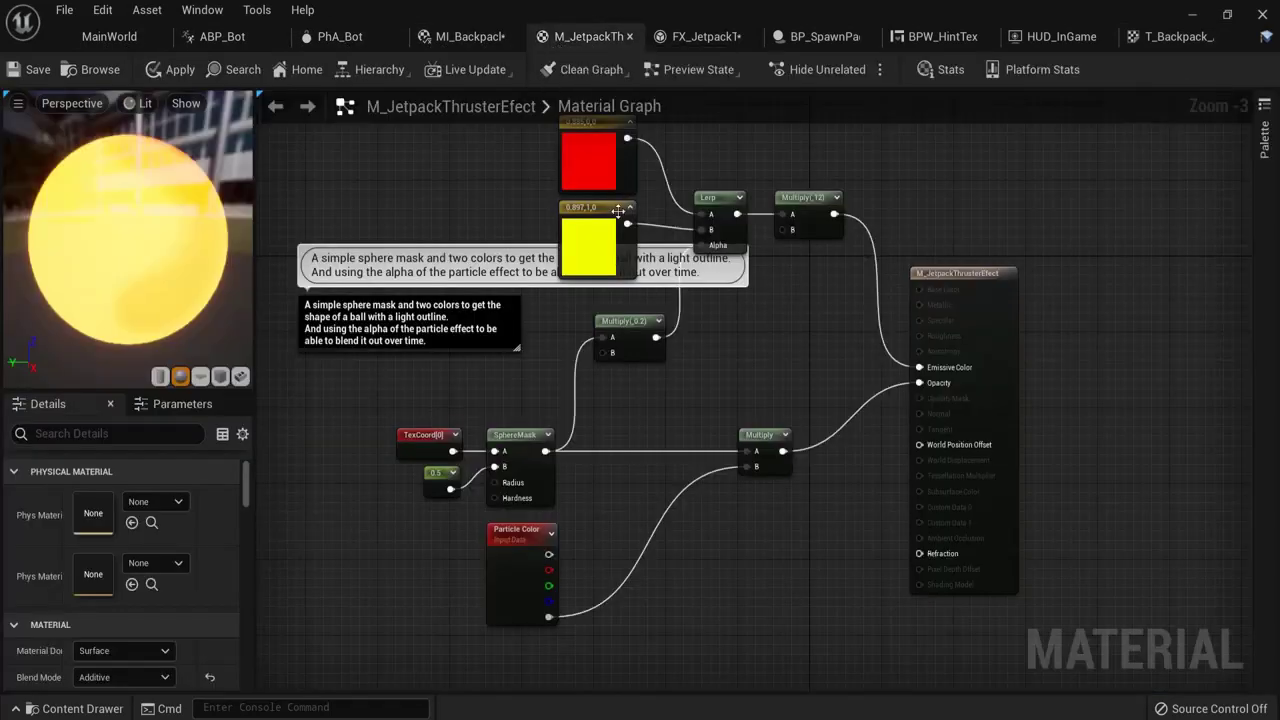
{"action": "right_click_drag", "start_coordinate": [618, 211], "coordinate": [606, 292]}
{"action": "scroll", "coordinate": [563, 255], "scroll_direction": "up", "scroll_amount": 3}
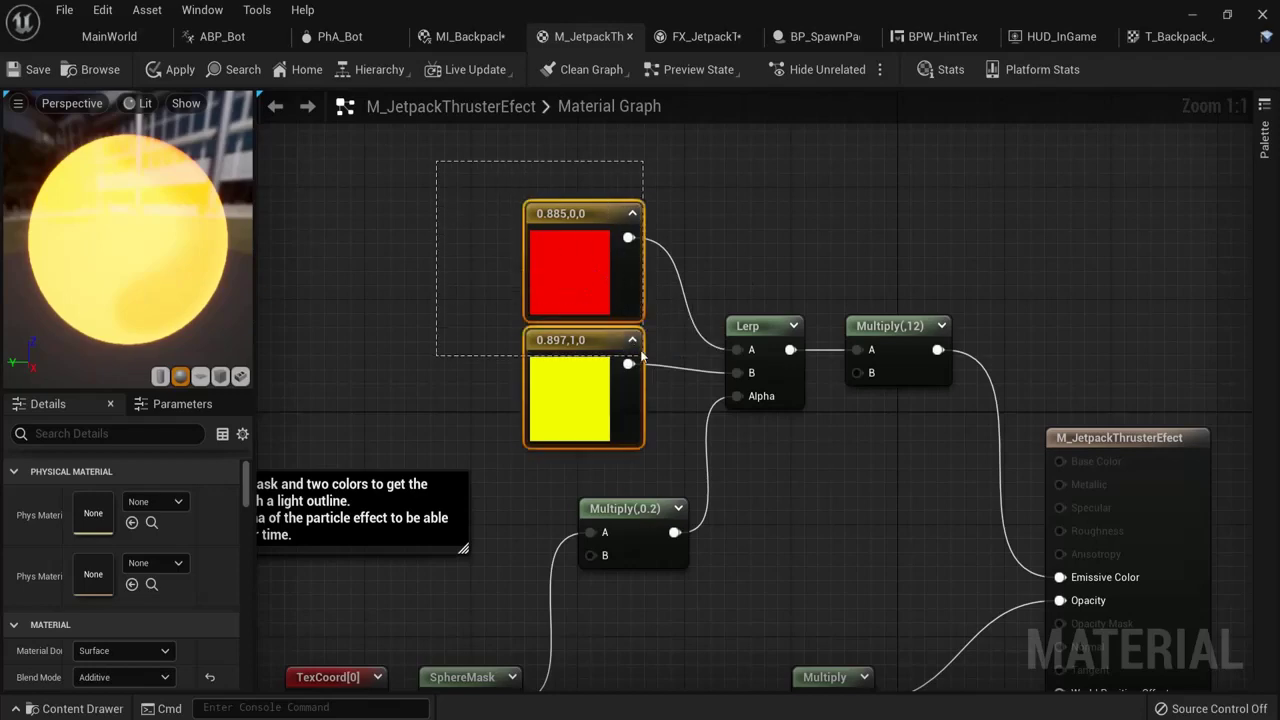
{"action": "left_click_drag", "start_coordinate": [643, 355], "coordinate": [644, 356]}
Examine the SphereMask node, its 0.5 constant, and the links into the material's Emissive Color and Opacity inputs.
{"action": "right_click_drag", "start_coordinate": [652, 500], "coordinate": [645, 335]}
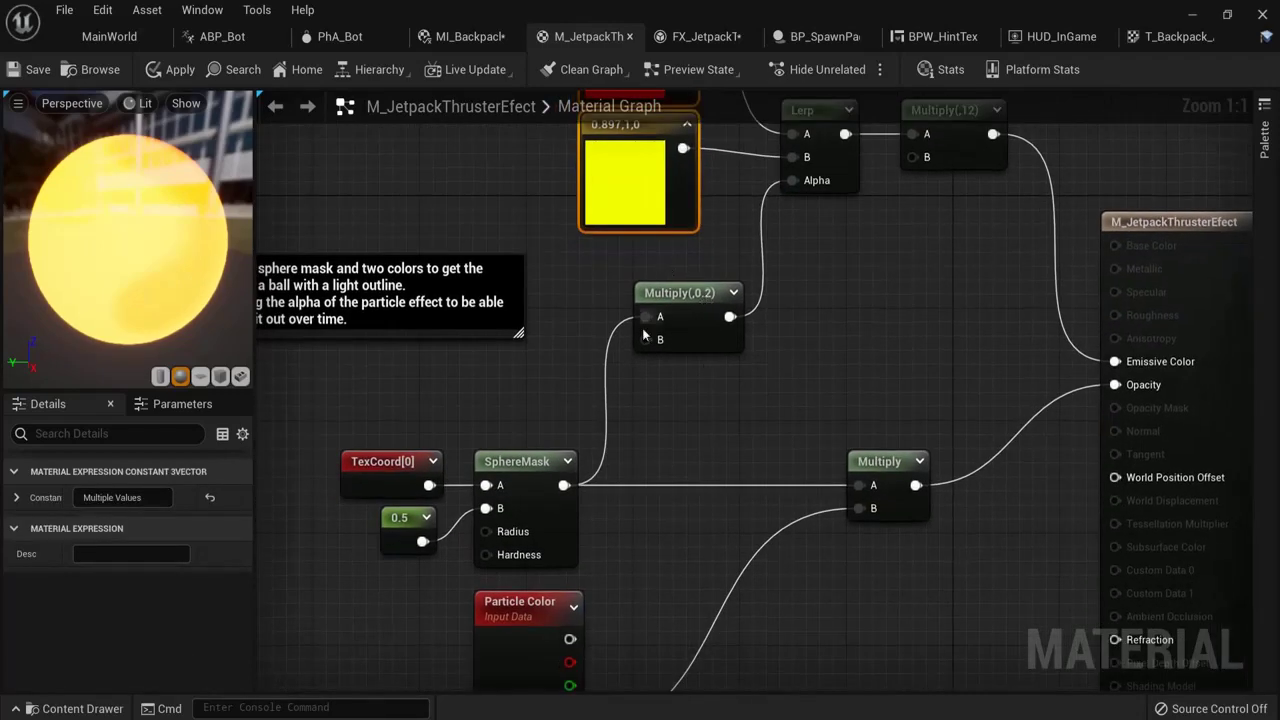
{"action": "left_click", "coordinate": [506, 477]}
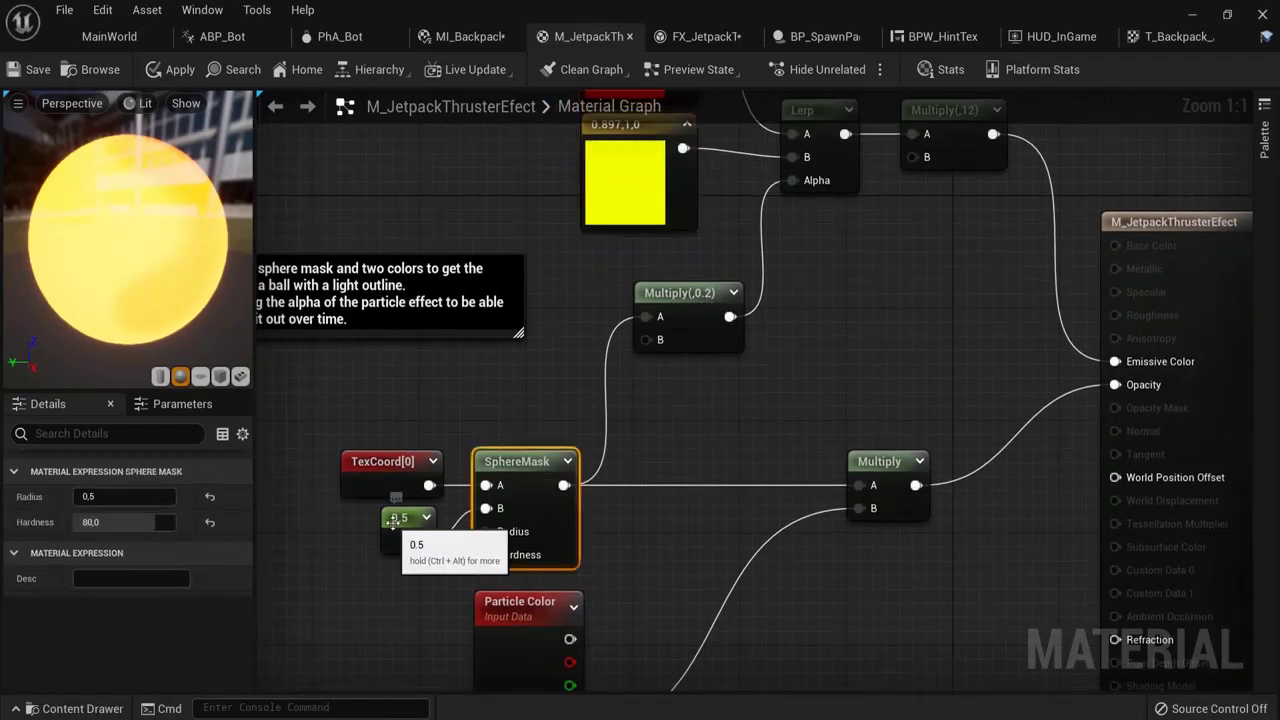
{"action": "right_click", "coordinate": [395, 518]}
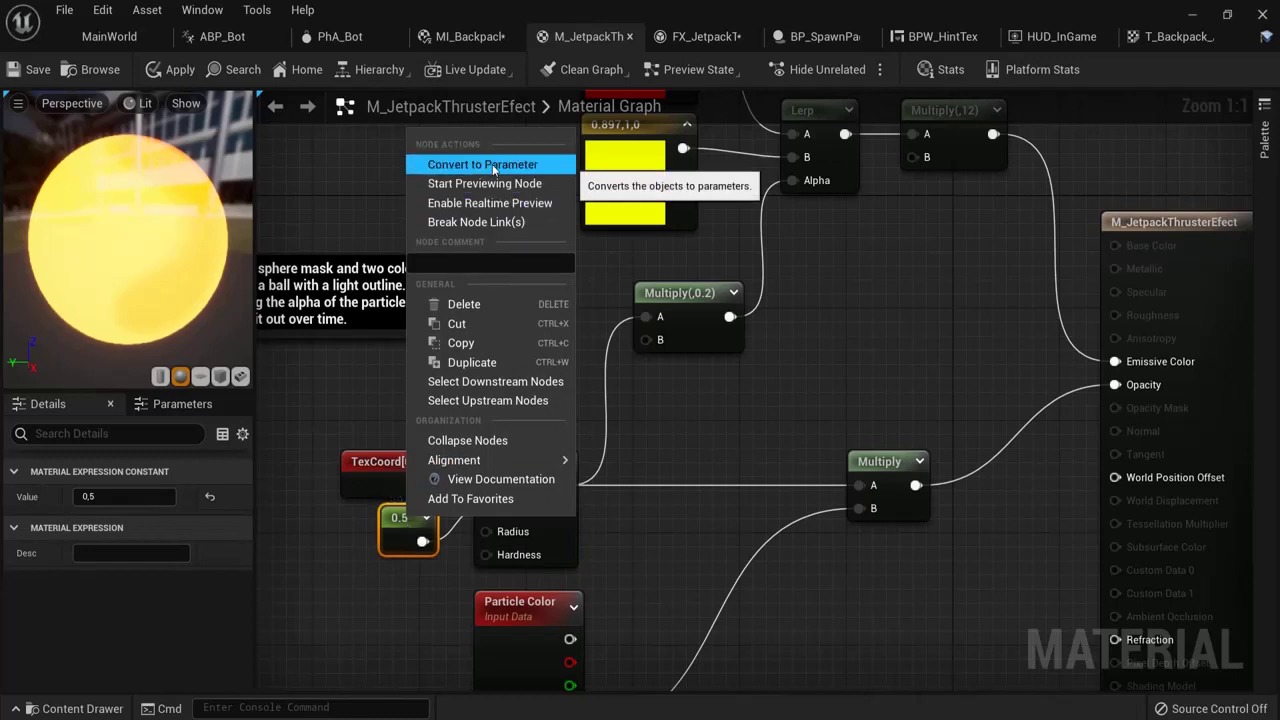
{"action": "right_click_drag", "start_coordinate": [964, 340], "coordinate": [682, 300]}
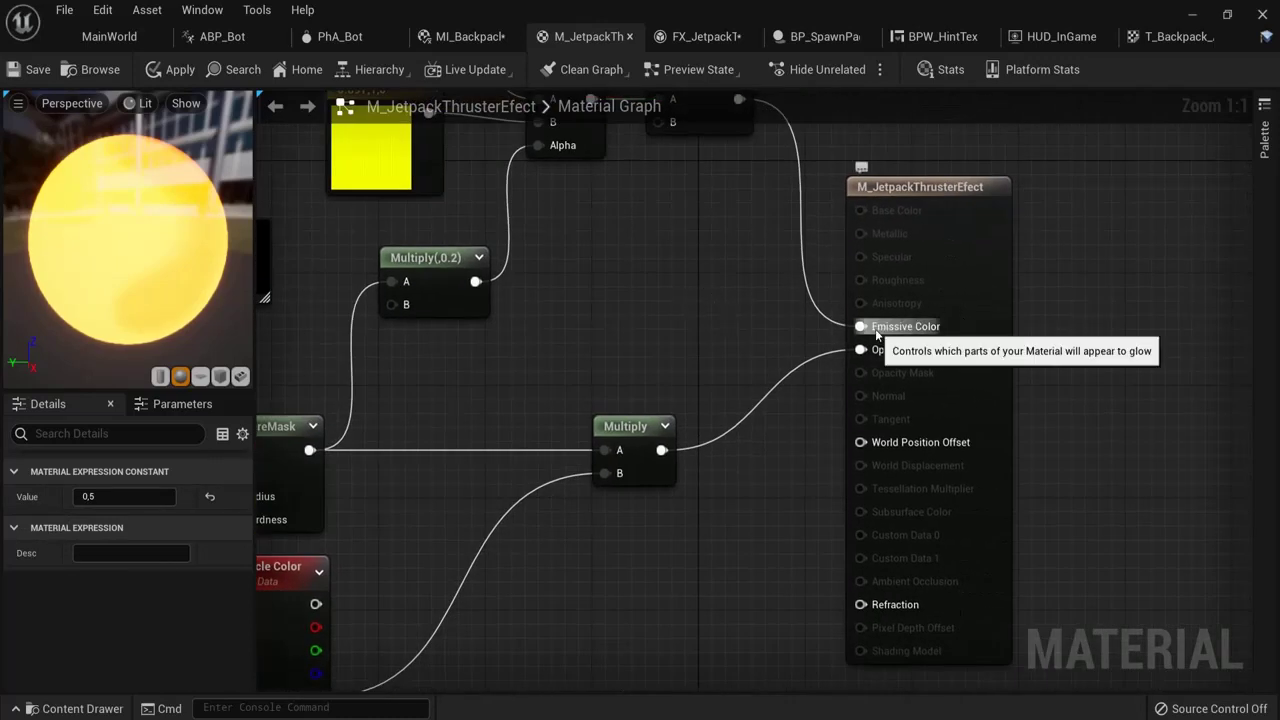
{"action": "right_click_drag", "start_coordinate": [787, 454], "coordinate": [861, 409]}
Open the FX_JetpackThruster particle system and set the Fountain emitter's SpawnRate to 5000.
{"action": "left_click", "coordinate": [700, 36]}
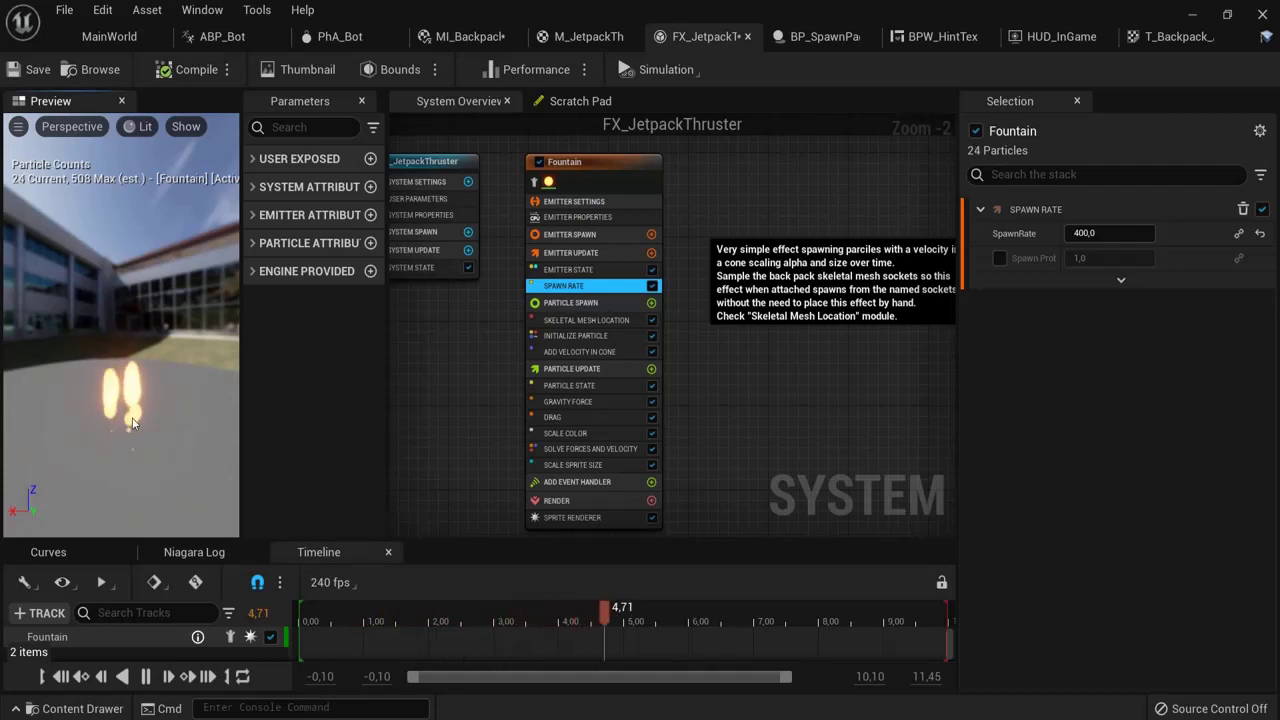
{"action": "left_click", "coordinate": [1106, 233]}
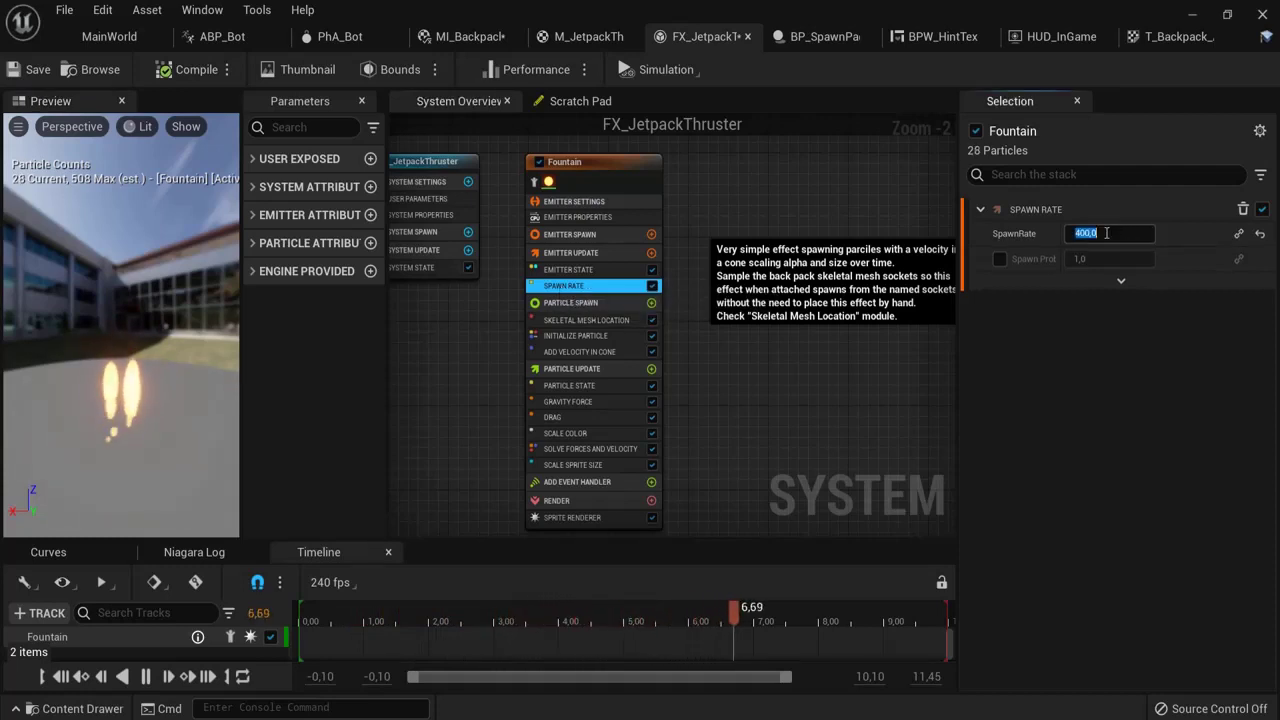
{"action": "type", "text": "5000"}
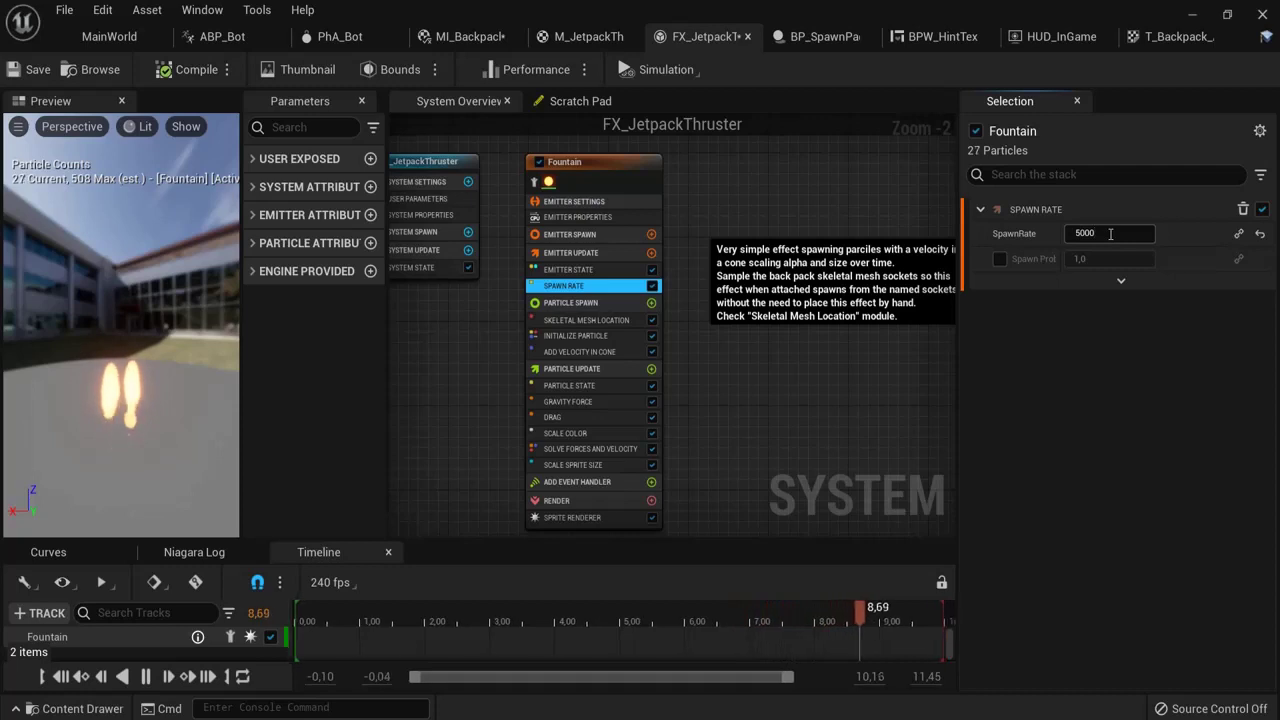
{"action": "key", "text": "Return"}
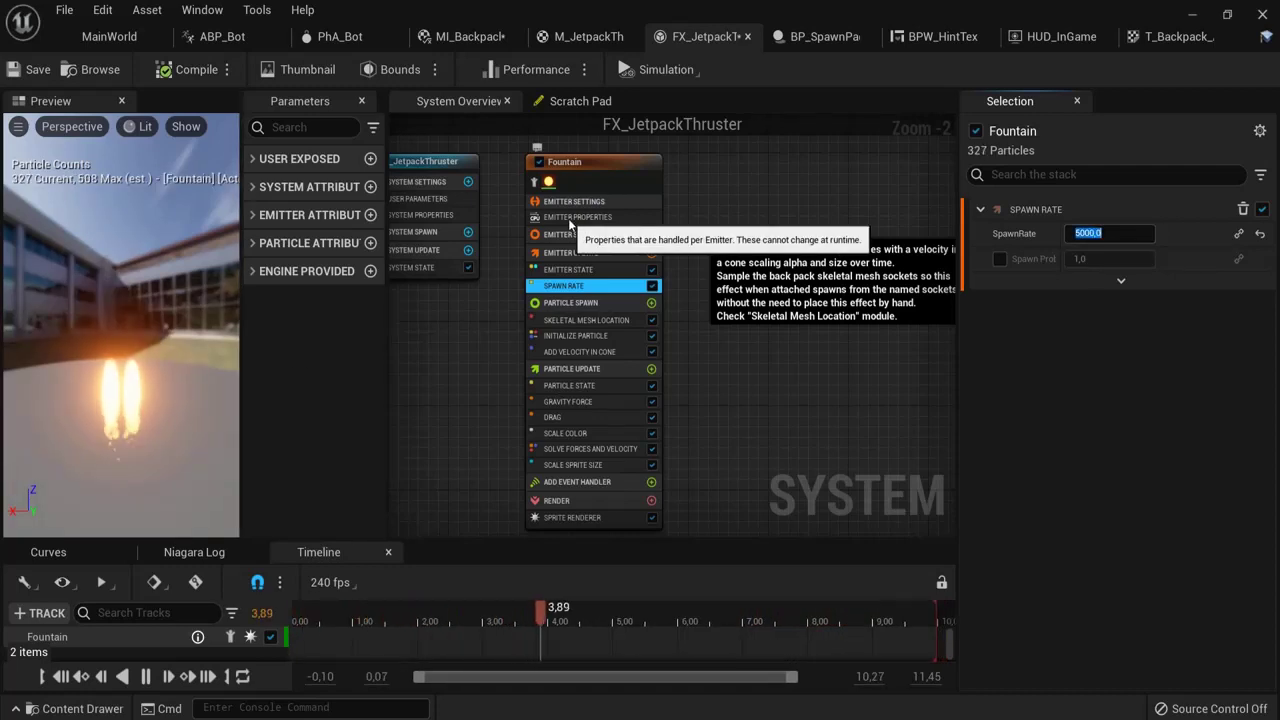
{"action": "left_click_drag", "start_coordinate": [492, 678], "coordinate": [542, 678]}
Open the BP_SpawnPad blueprint and look at the spawn pad model from farther away and above.
{"action": "left_click", "coordinate": [803, 36]}
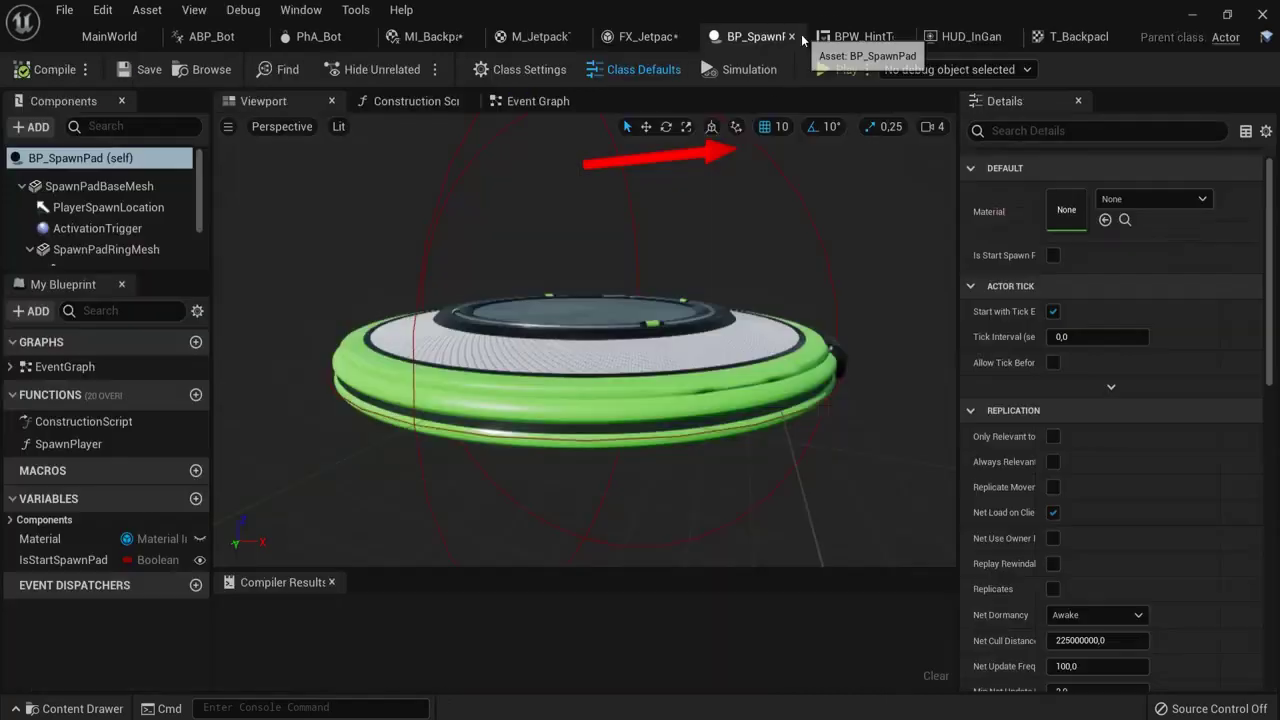
{"action": "scroll", "coordinate": [723, 269], "scroll_direction": "down", "scroll_amount": 5}
{"action": "scroll", "coordinate": [721, 268], "scroll_direction": "down", "scroll_amount": 3}
{"action": "left_click_drag", "start_coordinate": [721, 268], "coordinate": [723, 314], "text": "alt"}
{"action": "scroll", "coordinate": [723, 314], "scroll_direction": "up", "scroll_amount": 3}
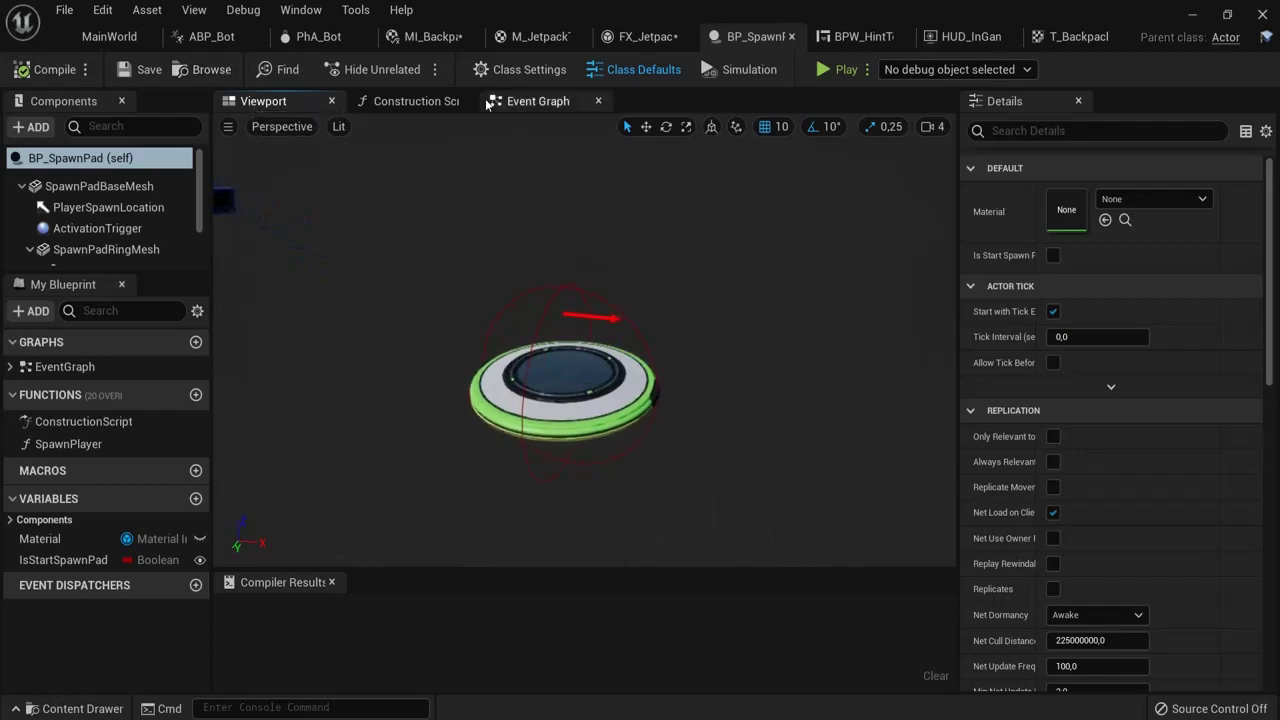
Examine the event graph of BP_SpawnPad, from the start activation to the ring movement and slice effect nodes.
{"action": "left_click", "coordinate": [538, 101]}
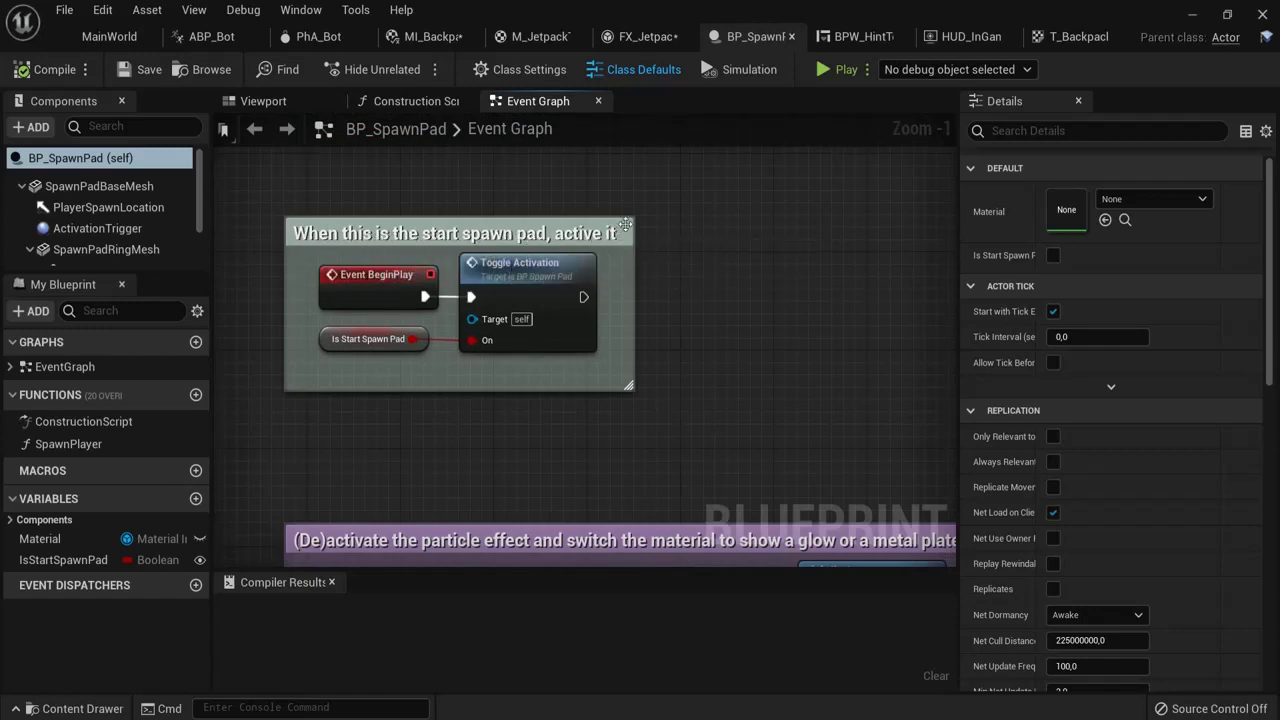
{"action": "scroll", "coordinate": [517, 240], "scroll_direction": "down", "scroll_amount": 5}
{"action": "right_click_drag", "start_coordinate": [640, 179], "coordinate": [388, 148]}
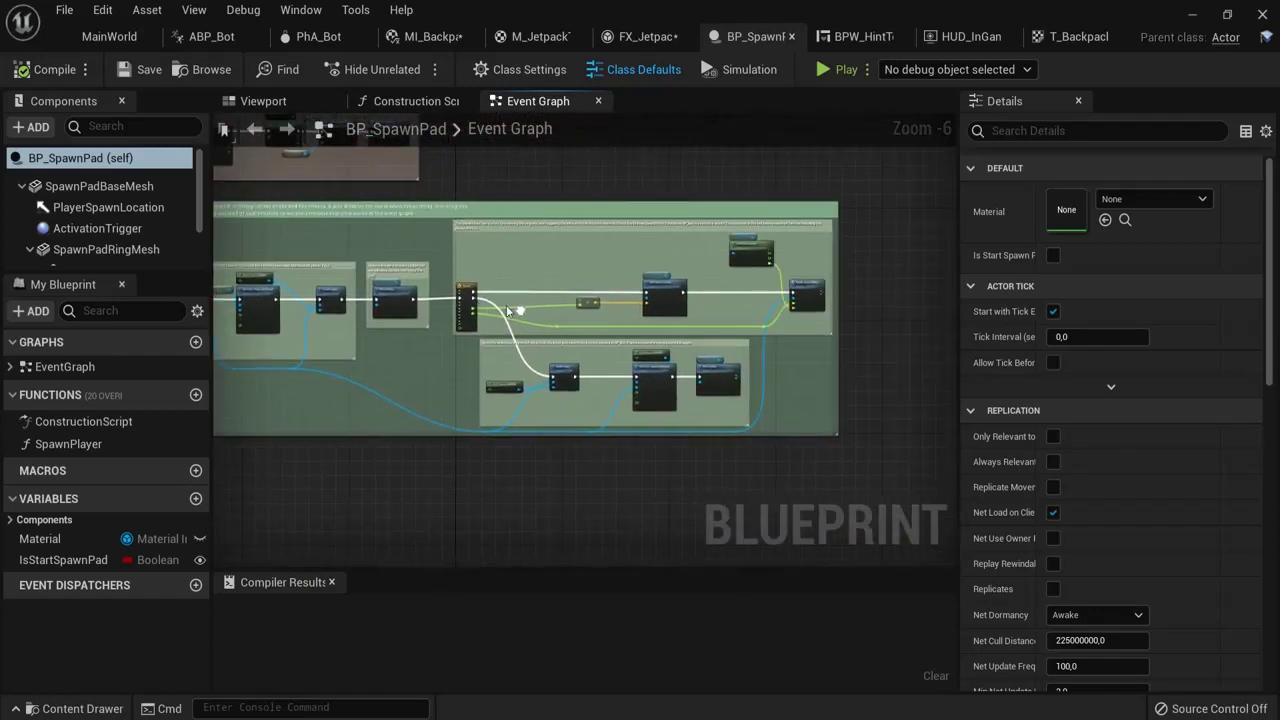
{"action": "right_click_drag", "start_coordinate": [520, 308], "coordinate": [569, 429]}
{"action": "scroll", "coordinate": [595, 349], "scroll_direction": "up", "scroll_amount": 3}
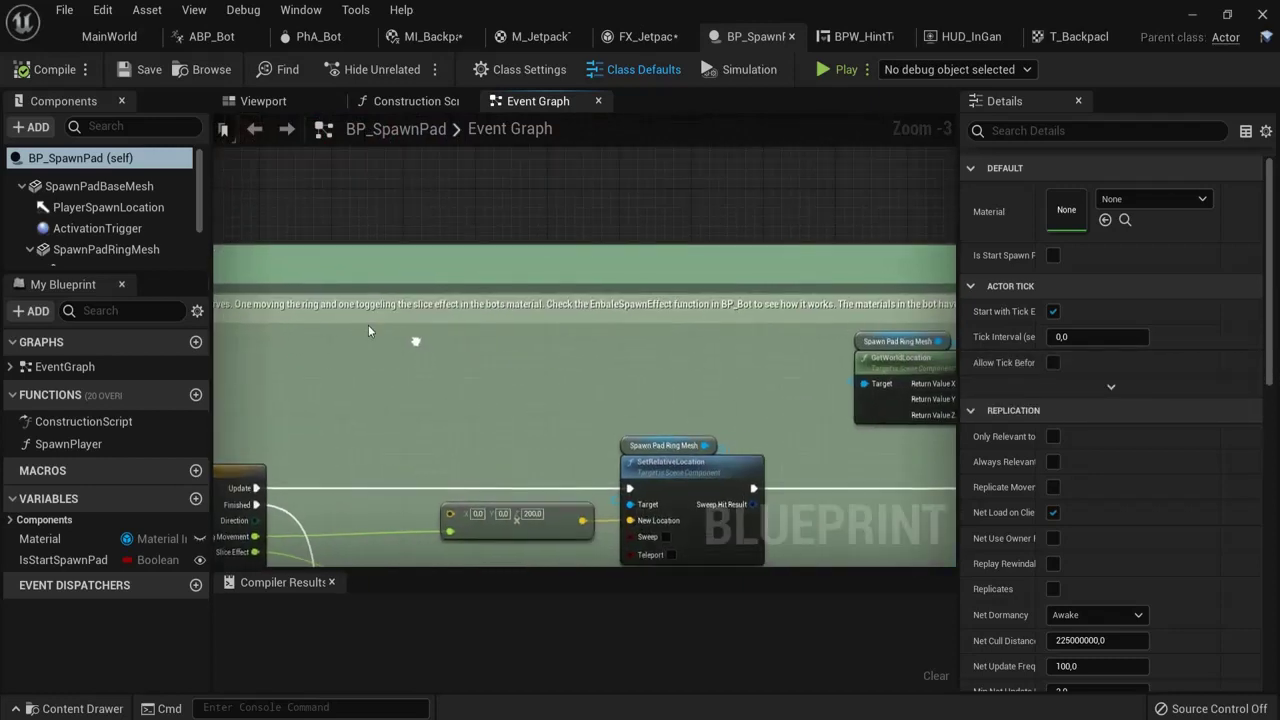
Inspect the "Press [E]" layout of the BPW_HintText widget, and show the widget's event graph.
{"action": "left_click", "coordinate": [838, 37]}
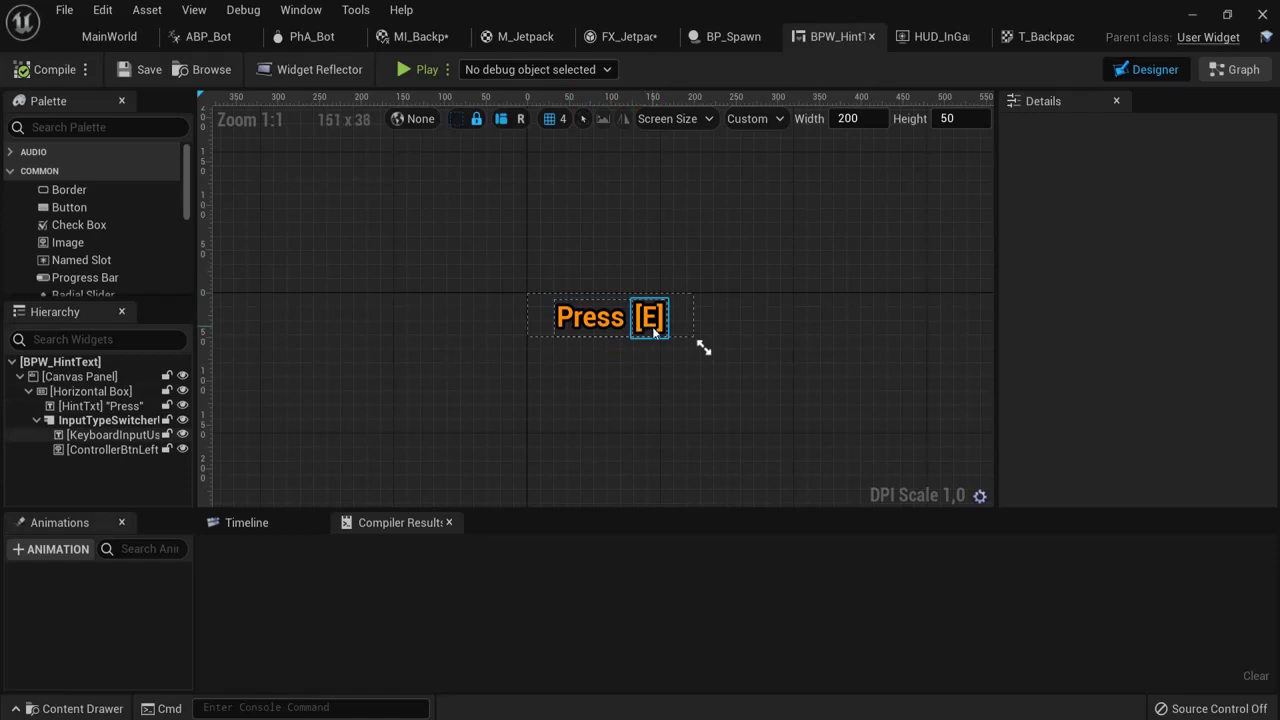
{"action": "left_click", "coordinate": [655, 333]}
{"action": "left_click", "coordinate": [773, 301]}
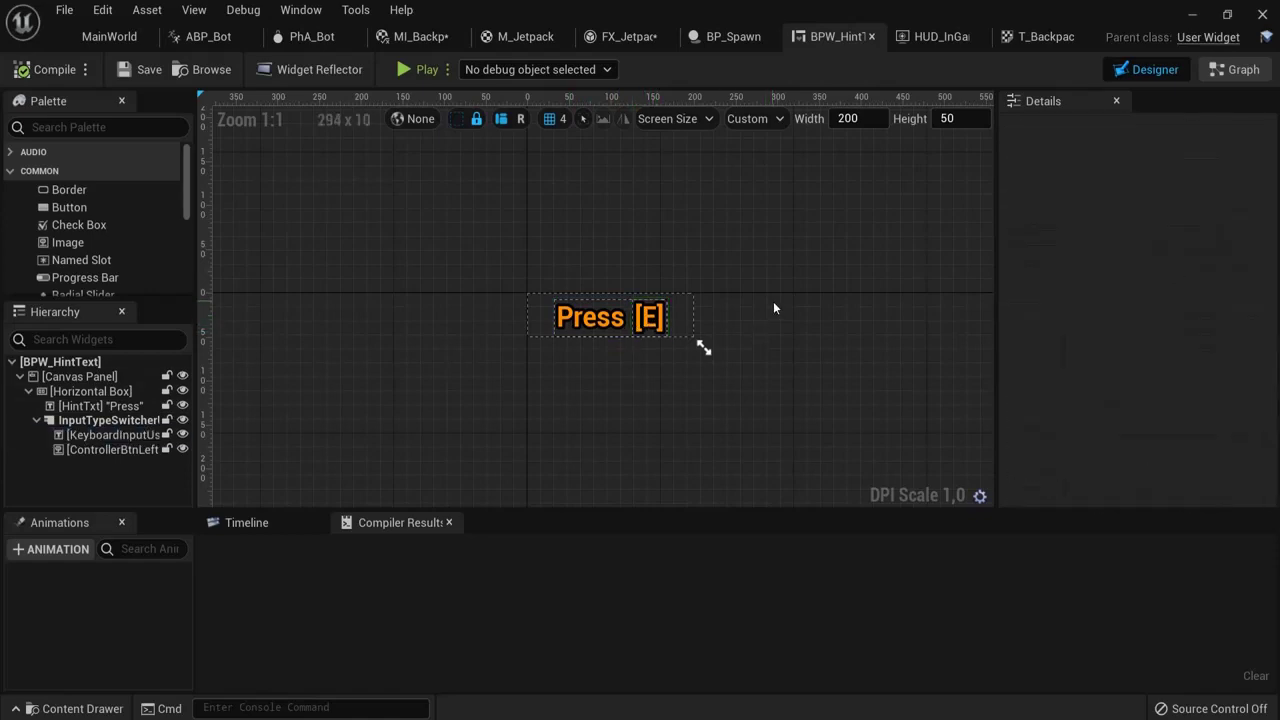
{"action": "left_click", "coordinate": [1231, 70]}
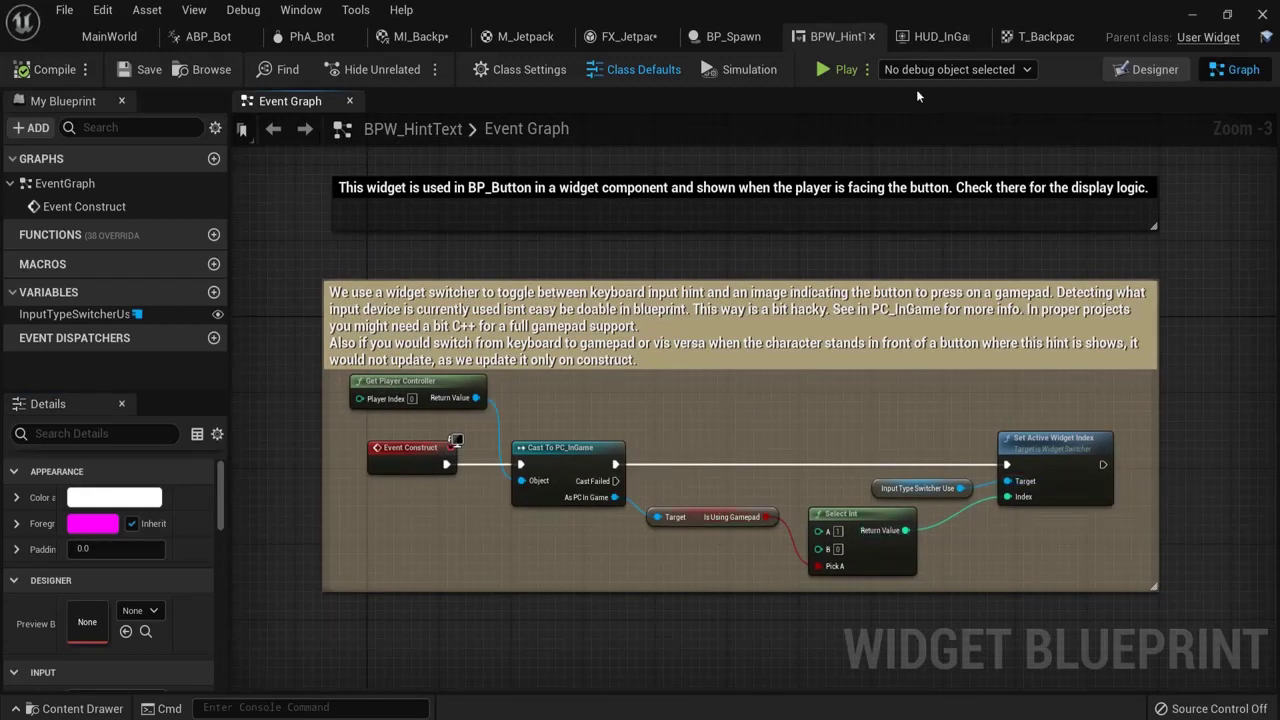
Open HUD_InGame and examine the loading screen and pause menu sections of its event graph.
{"action": "left_click", "coordinate": [940, 36]}
{"action": "right_click_drag", "start_coordinate": [609, 292], "coordinate": [740, 378]}
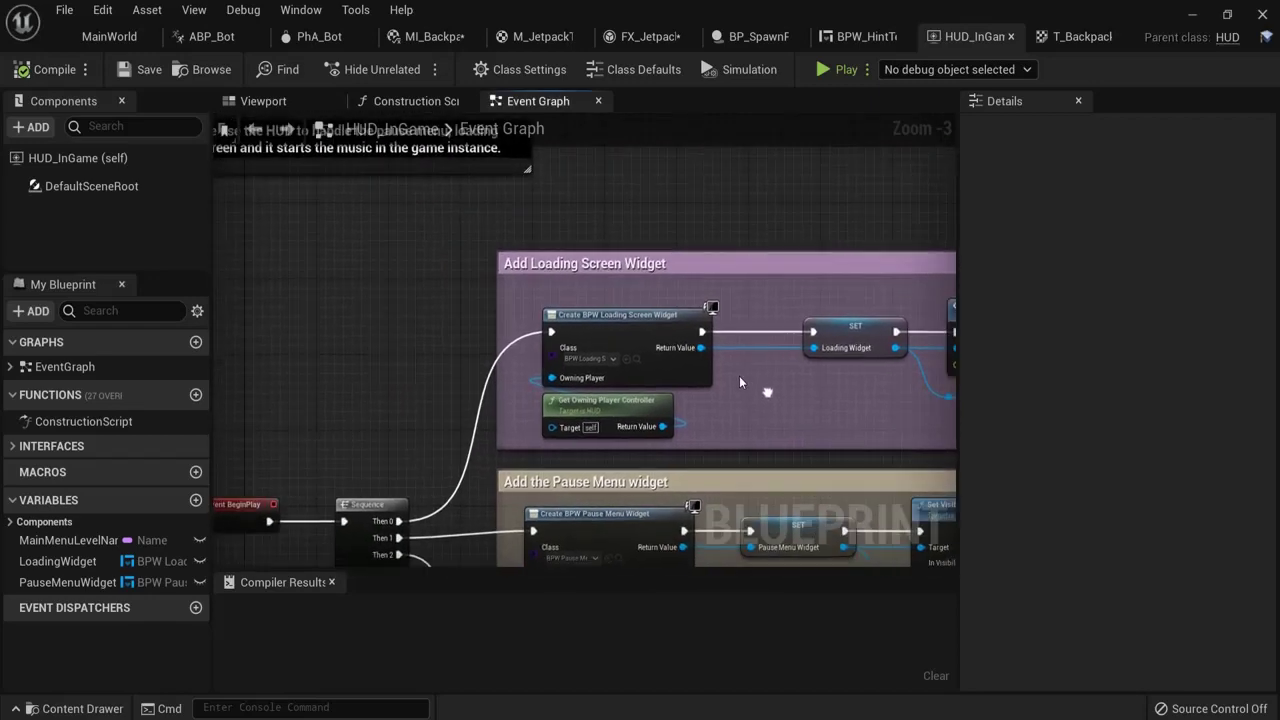
{"action": "right_click_drag", "start_coordinate": [565, 279], "coordinate": [824, 177]}
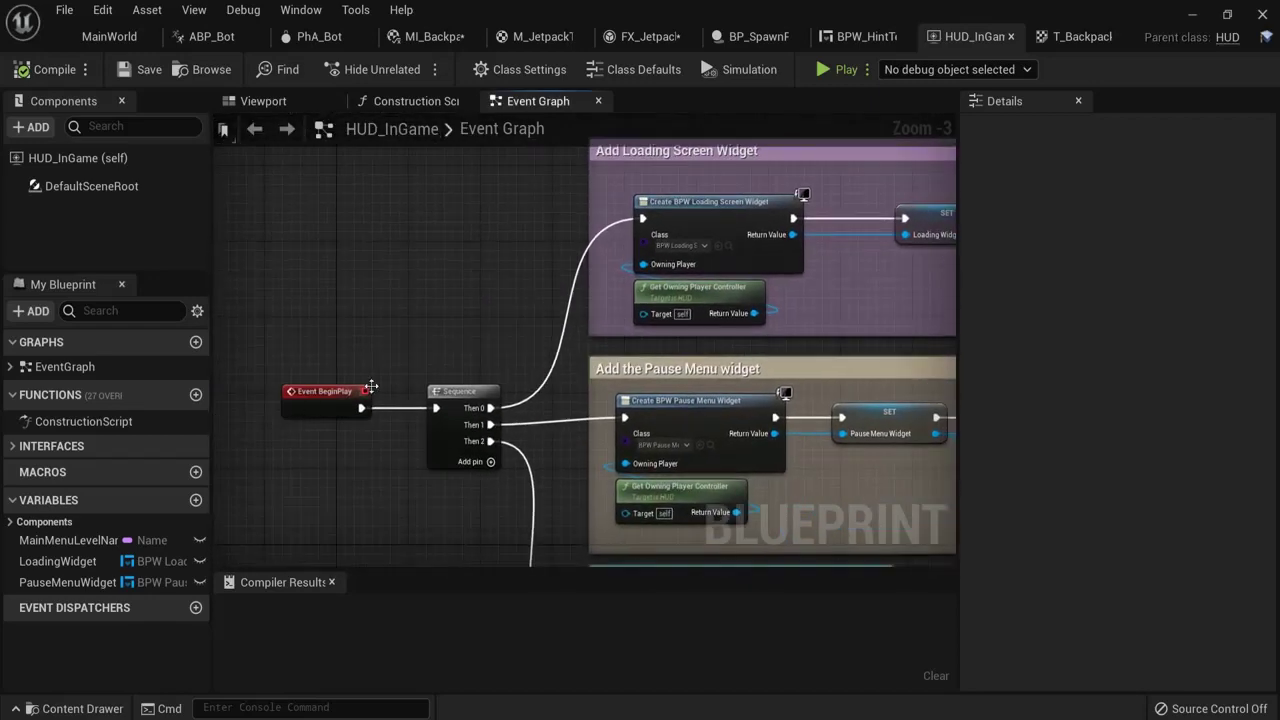
{"action": "right_click_drag", "start_coordinate": [648, 382], "coordinate": [117, 396]}
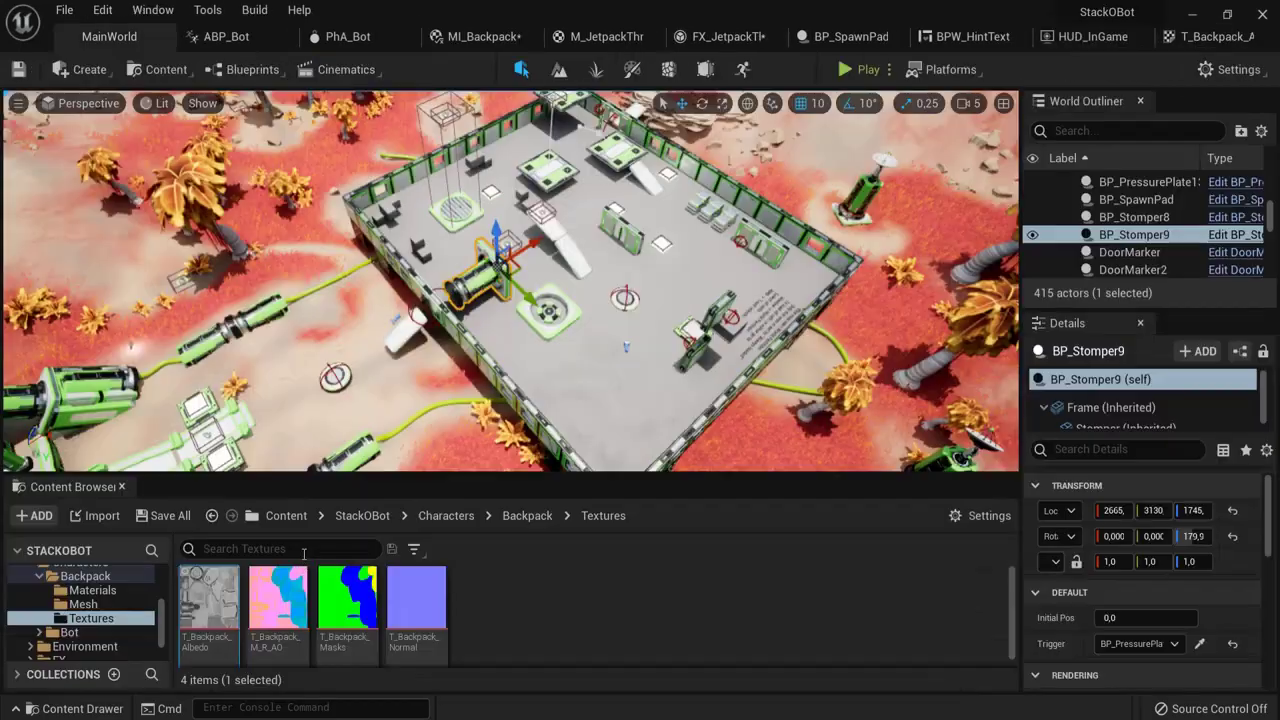
In the MainWorld level, select the pressure plate in front of the door and locate its blueprint asset in the content browser.
{"action": "left_click", "coordinate": [270, 517]}
{"action": "right_click_drag", "start_coordinate": [615, 310], "coordinate": [480, 306]}
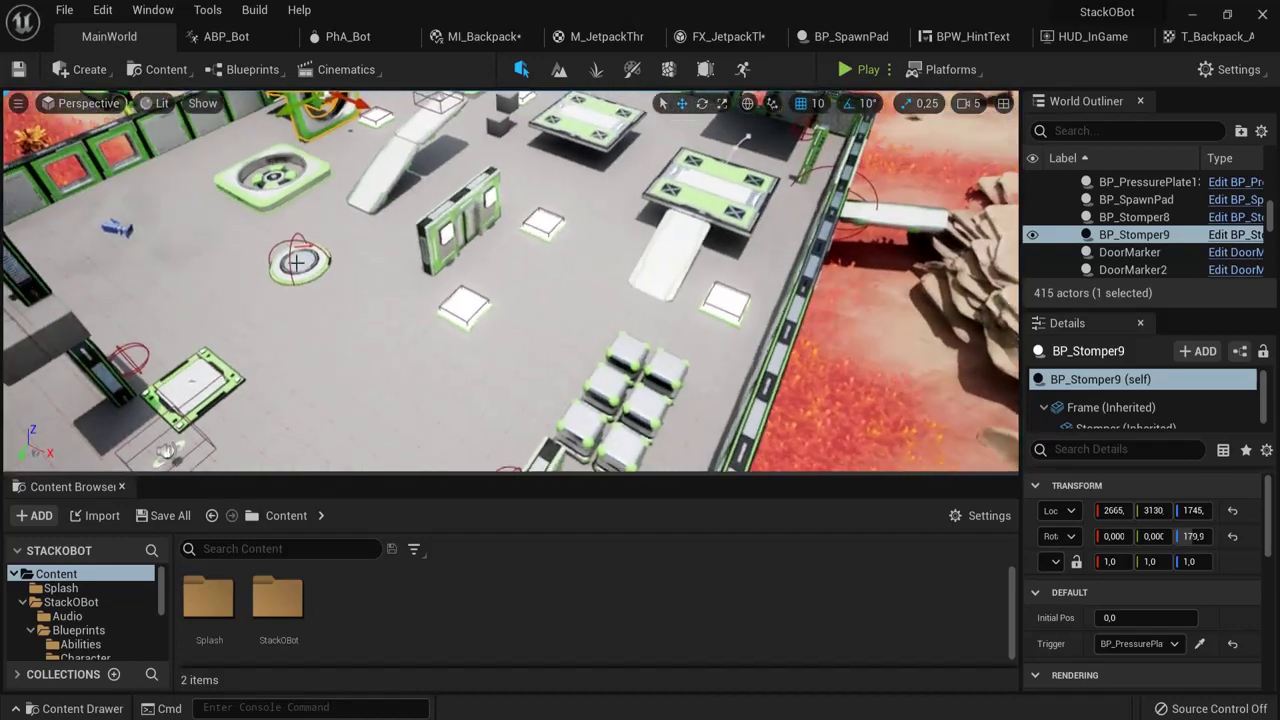
{"action": "left_click", "coordinate": [470, 297]}
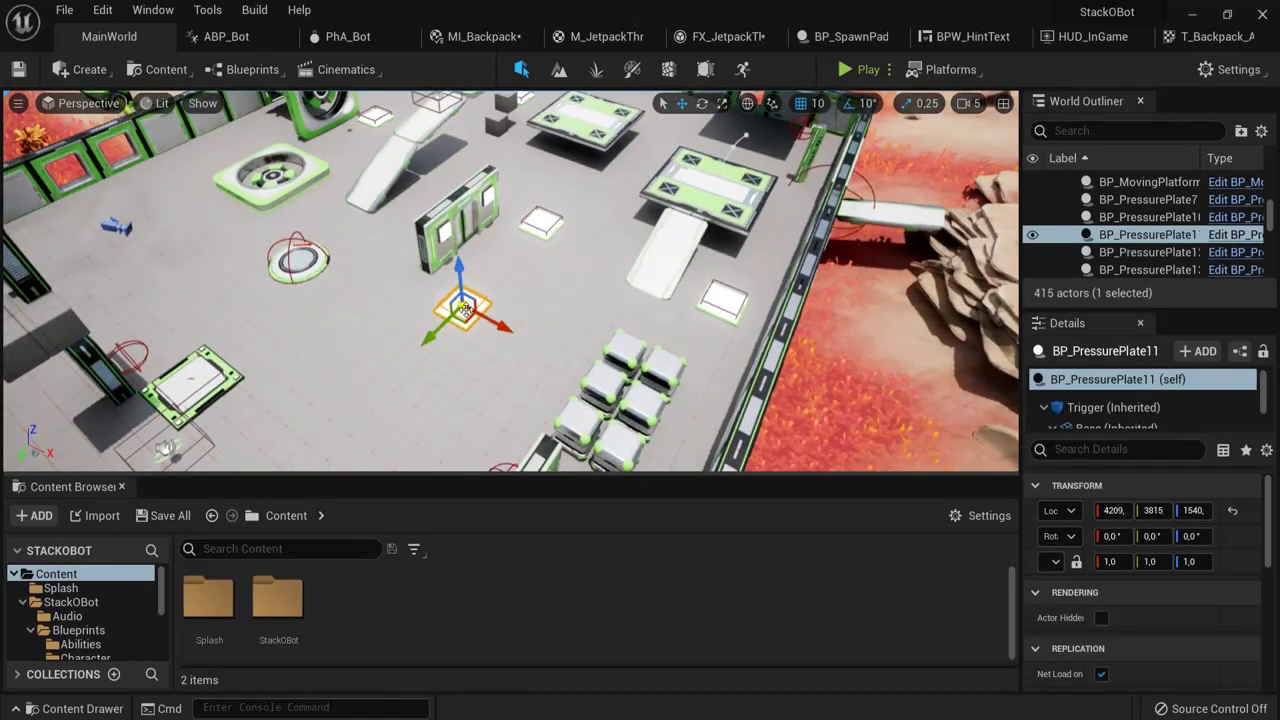
{"action": "key", "text": "ctrl+b"}
{"action": "scroll", "coordinate": [698, 642], "scroll_direction": "down", "scroll_amount": 2}
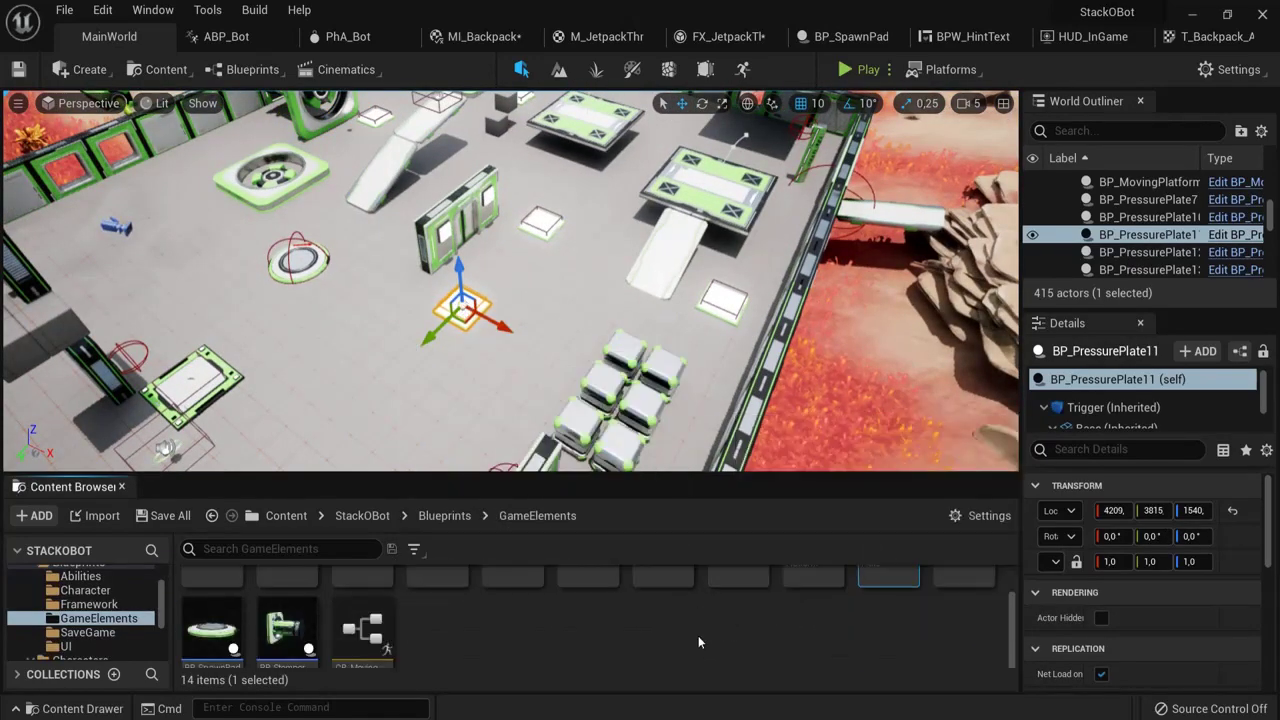
Open the BP_PressurePlate blueprint, view the overlap check in its event graph, and return to the MainWorld level.
{"action": "scroll", "coordinate": [698, 641], "scroll_direction": "up", "scroll_amount": 2}
{"action": "double_click", "coordinate": [829, 604]}
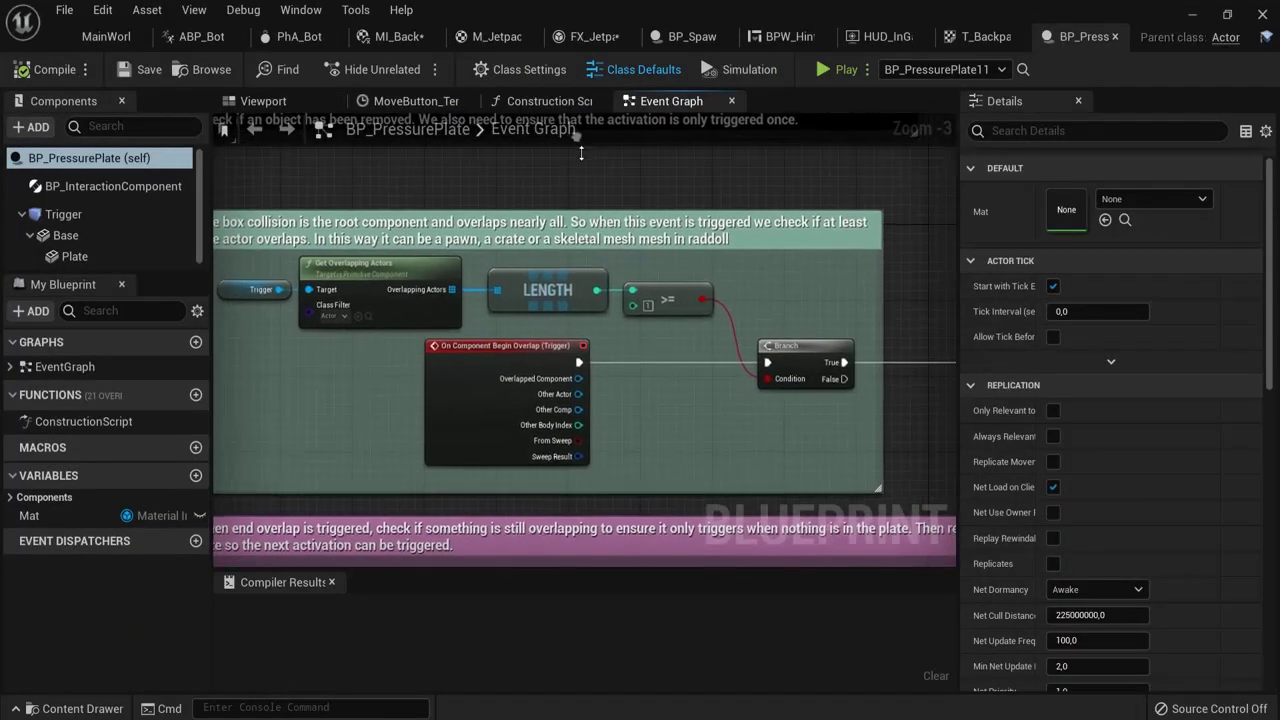
{"action": "left_click", "coordinate": [104, 38]}
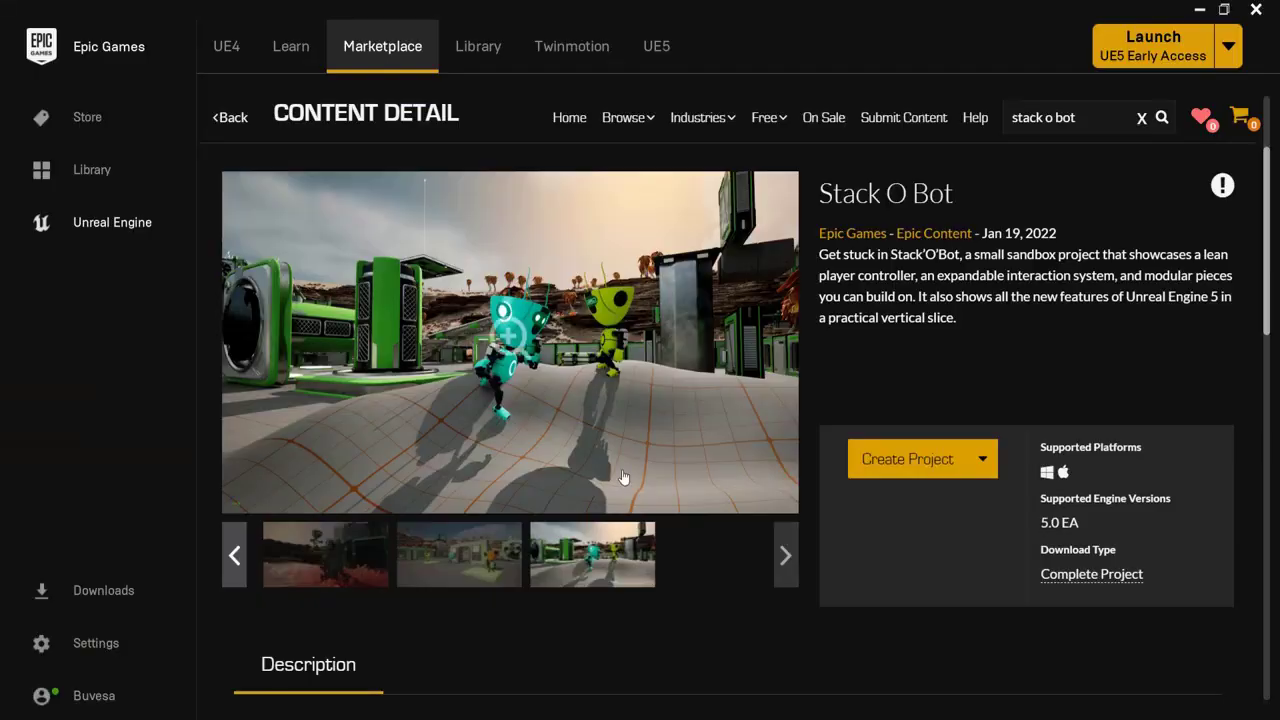
In the Epic Games Launcher, examine the Stack O Bot marketplace page's description and technical details, and highlight the project title.
{"action": "scroll", "coordinate": [503, 367], "scroll_direction": "down", "scroll_amount": 3}
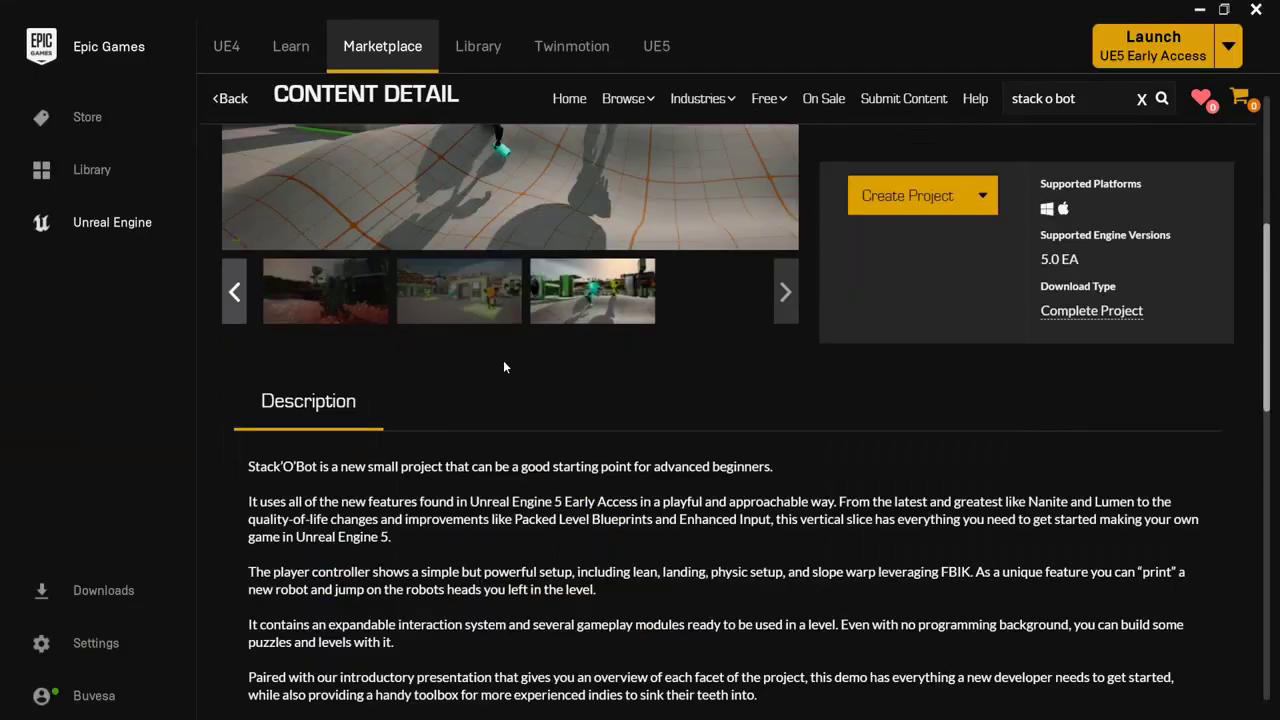
{"action": "scroll", "coordinate": [522, 425], "scroll_direction": "down", "scroll_amount": 2}
{"action": "scroll", "coordinate": [452, 360], "scroll_direction": "down", "scroll_amount": 3}
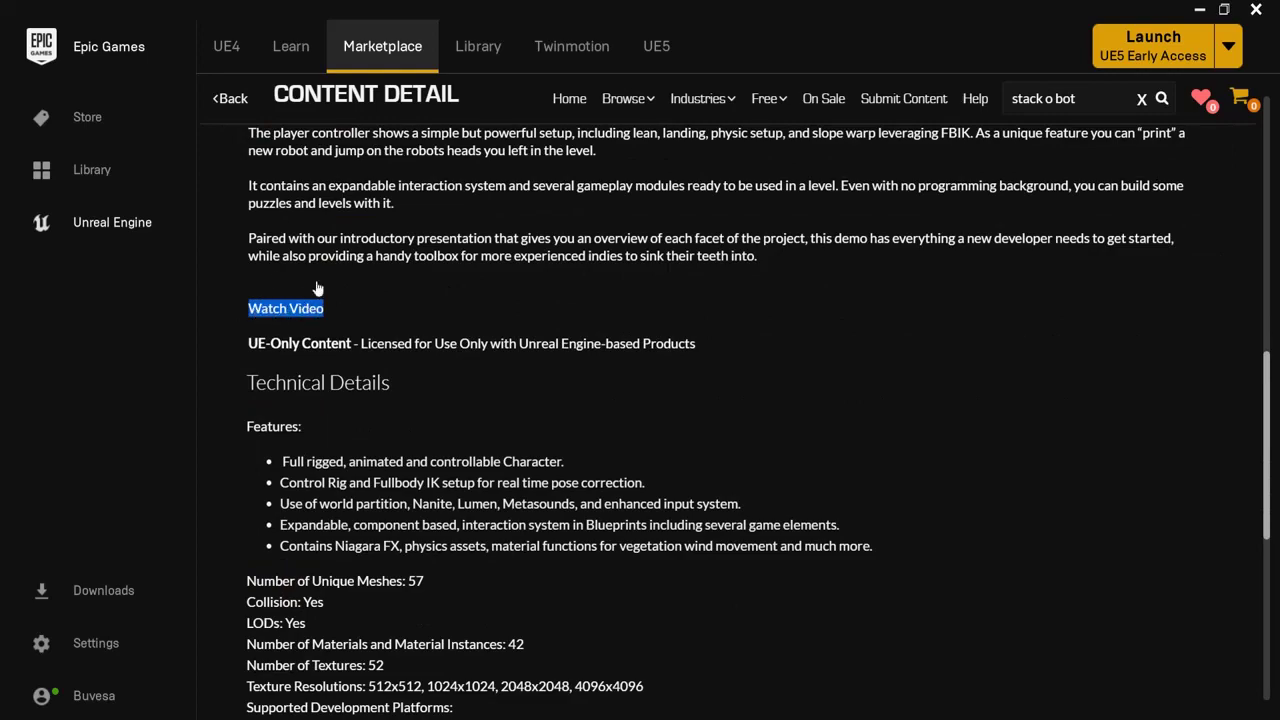
{"action": "scroll", "coordinate": [509, 450], "scroll_direction": "down", "scroll_amount": 2}
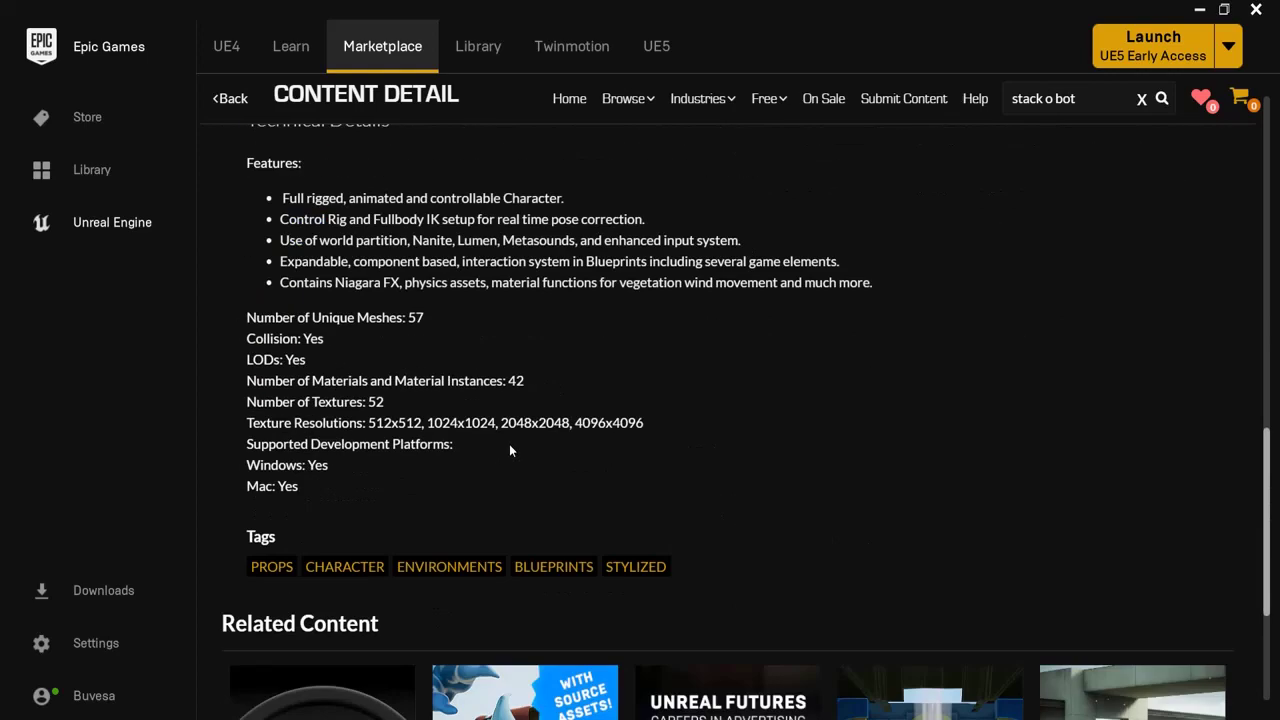
{"action": "scroll", "coordinate": [509, 450], "scroll_direction": "up", "scroll_amount": 10}
{"action": "scroll", "coordinate": [557, 453], "scroll_direction": "down", "scroll_amount": 1}
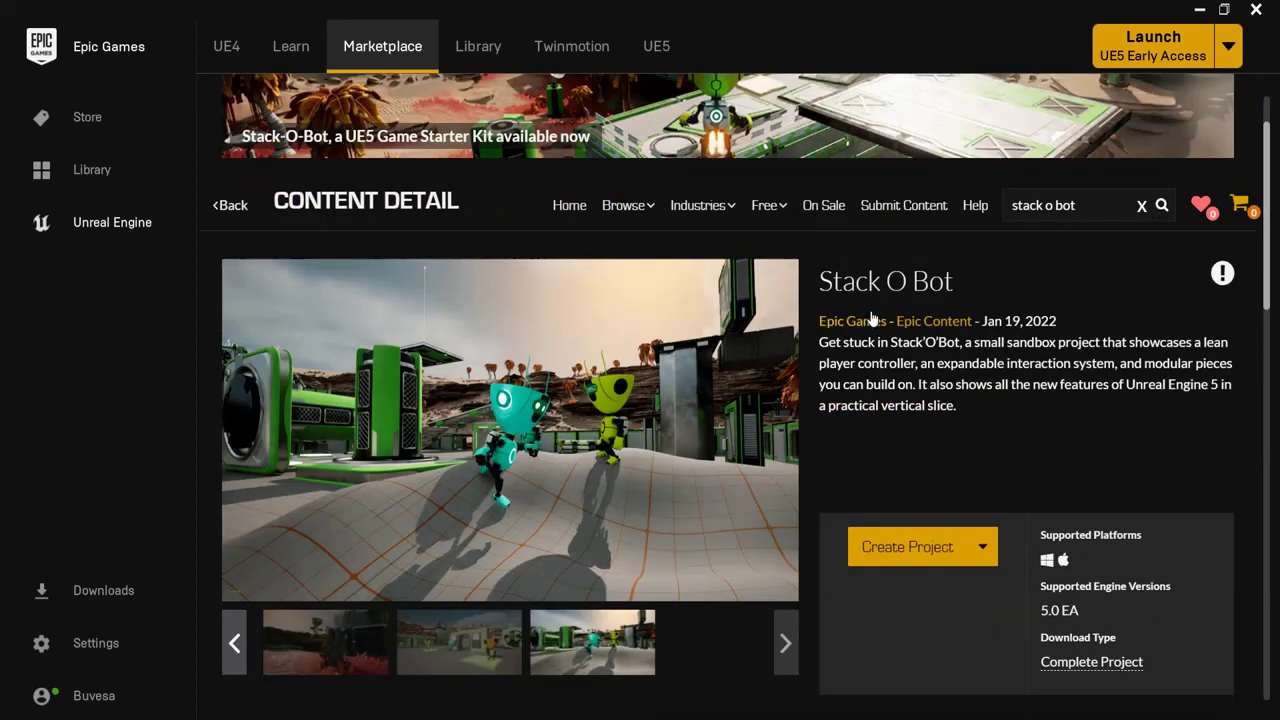
{"action": "left_click_drag", "start_coordinate": [820, 281], "coordinate": [965, 278]}
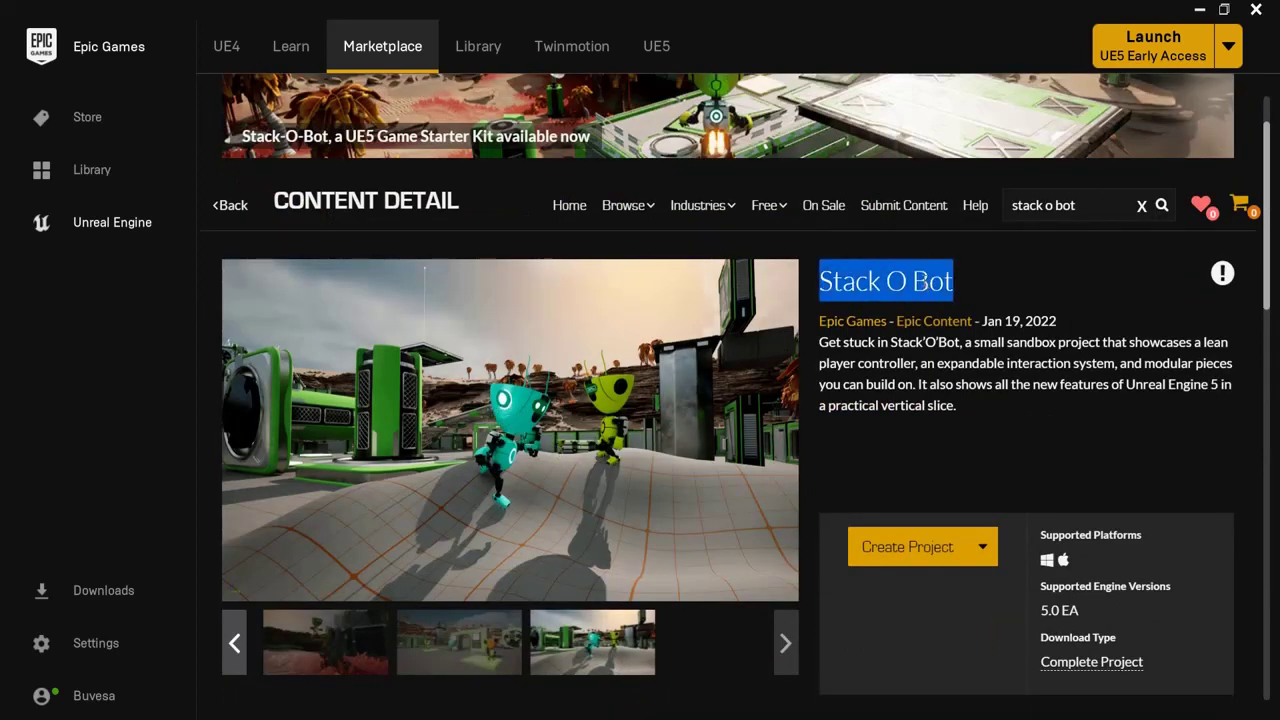
{"action": "left_click", "coordinate": [926, 284]}
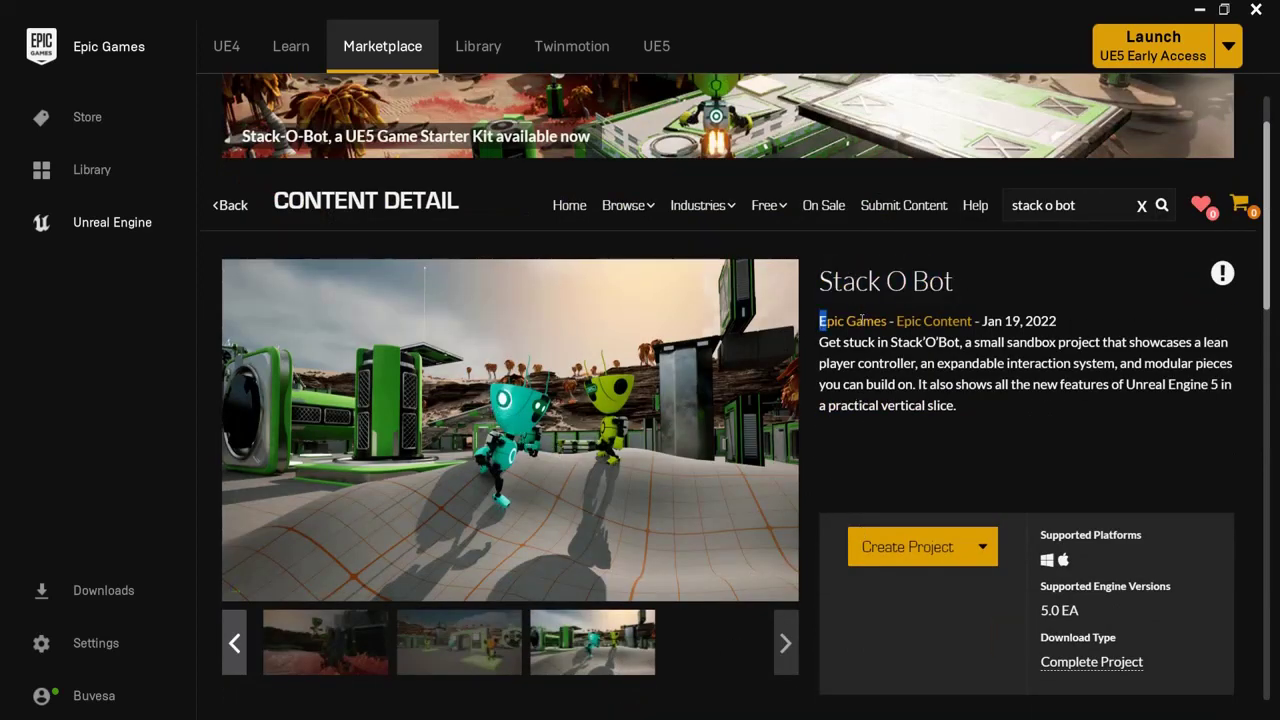